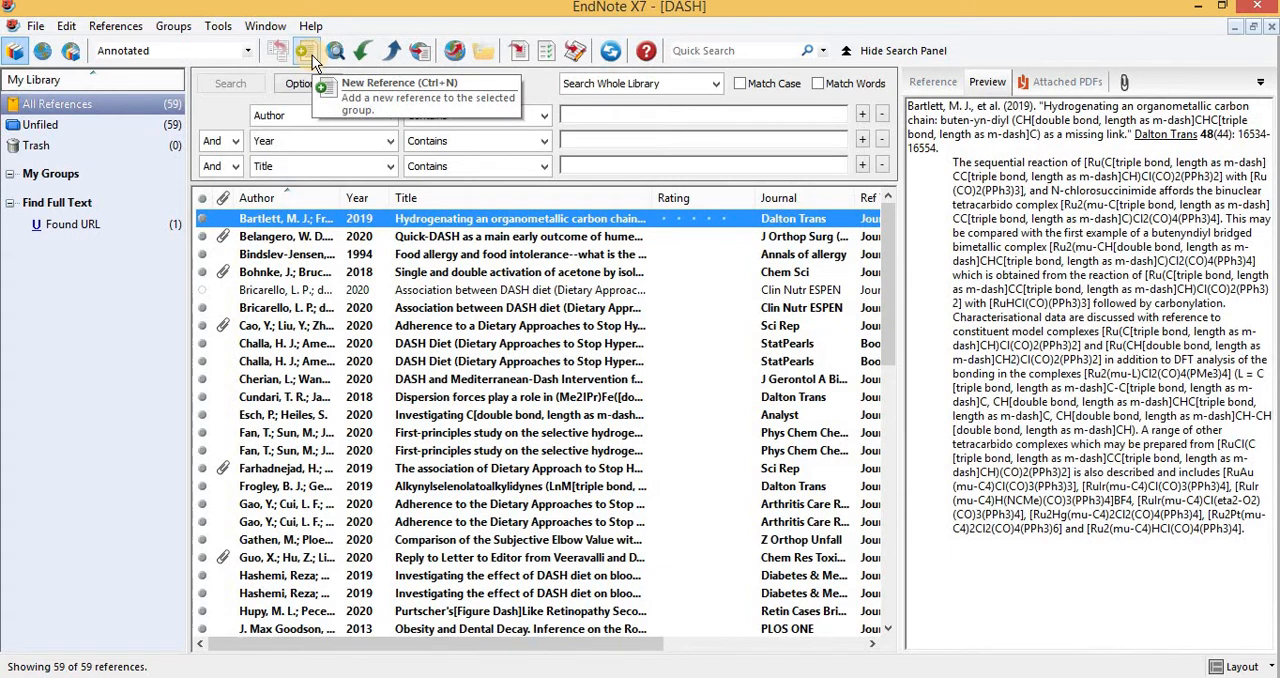
# Create a new reference in the DASH library and keep its reference type as Journal Article.
pyautogui.click(312, 57)
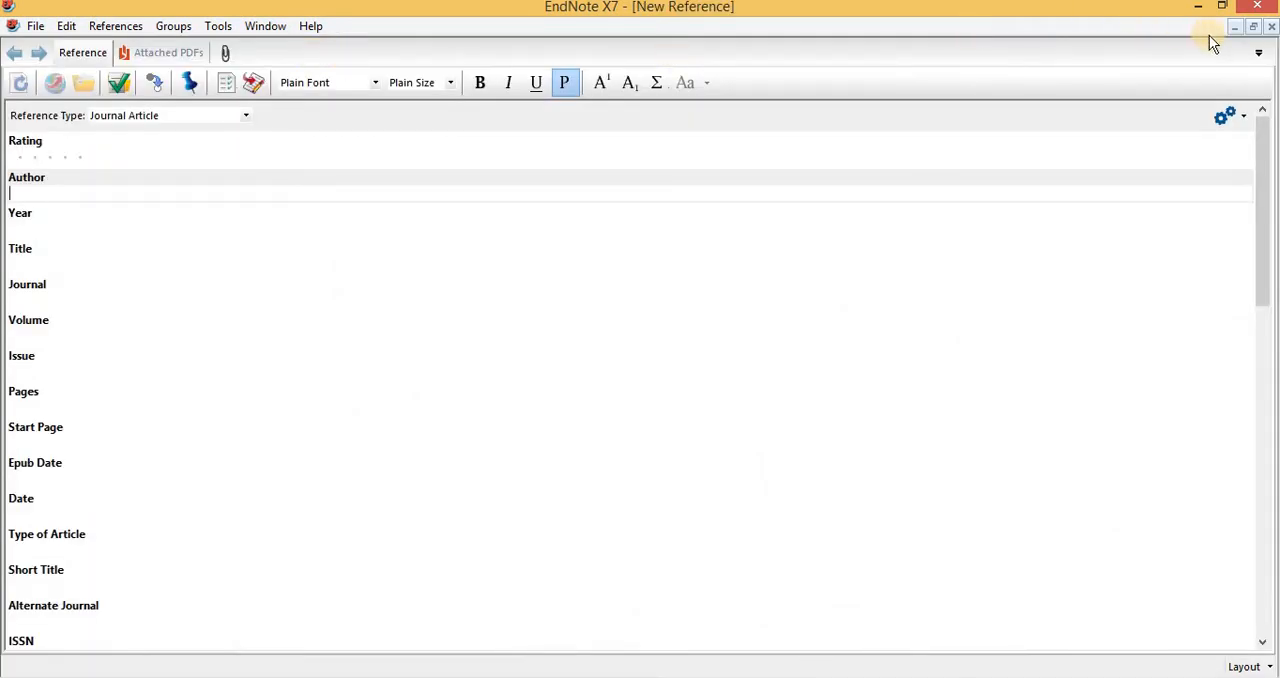
pyautogui.click(1271, 26)
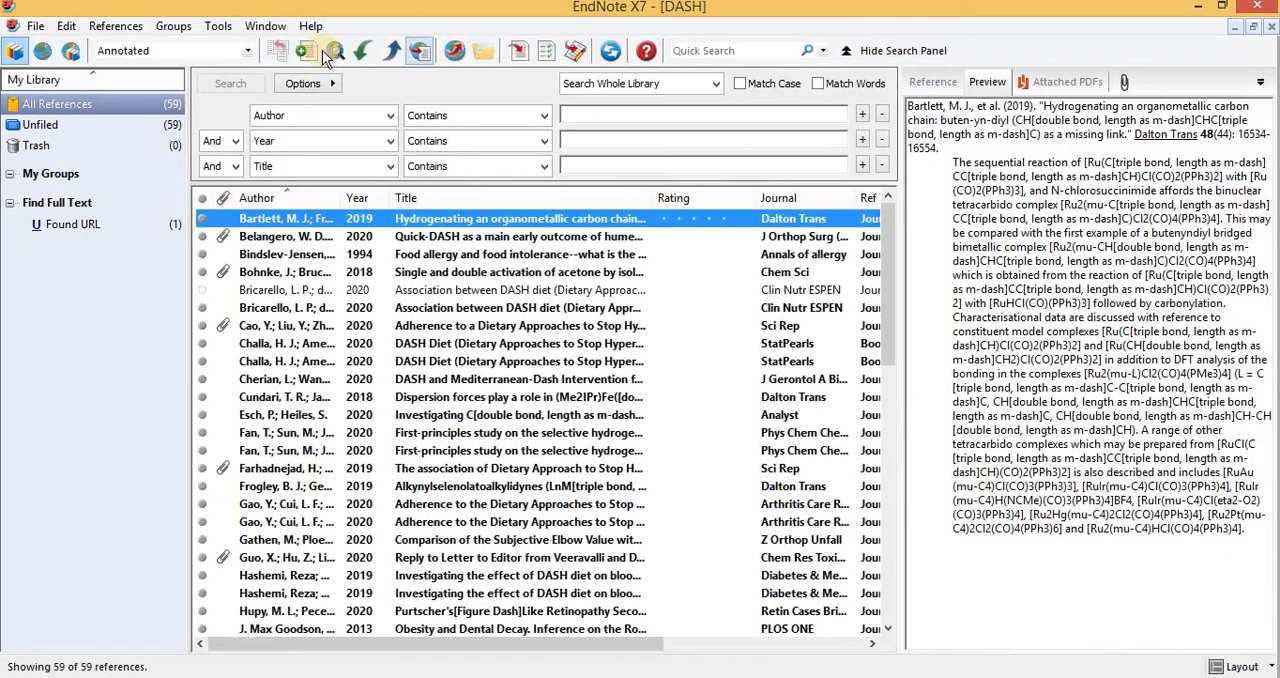
pyautogui.click(125, 26)
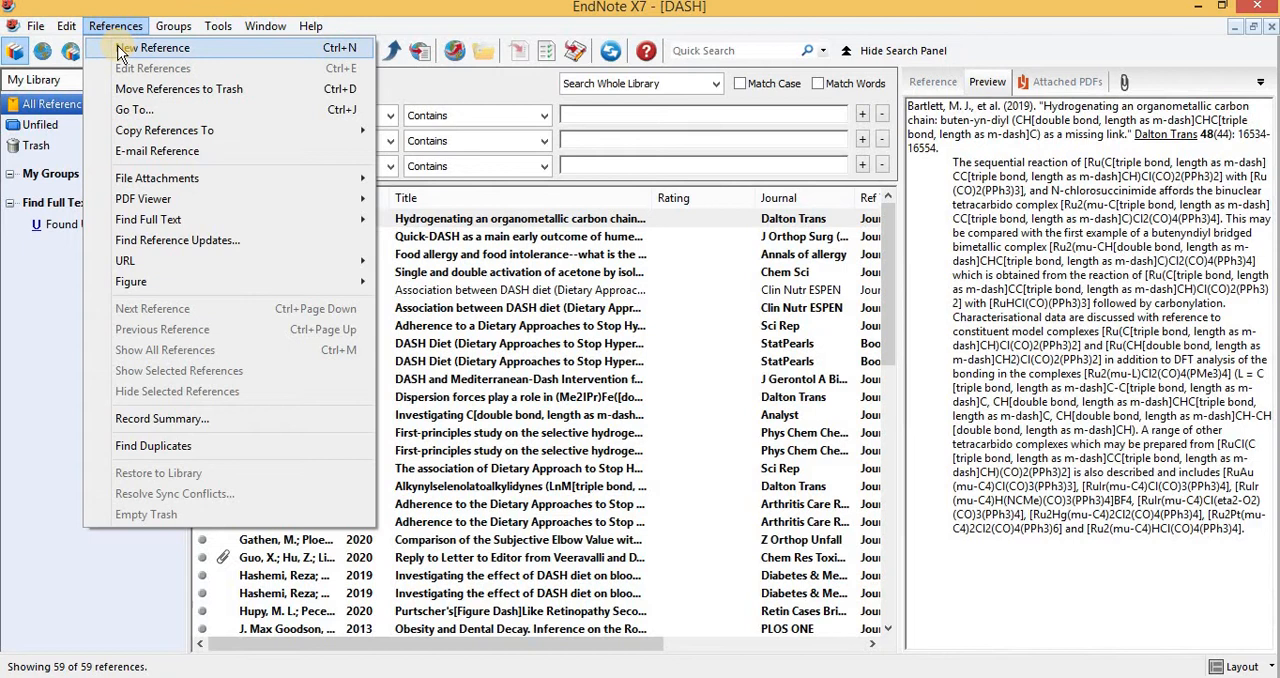
pyautogui.click(120, 50)
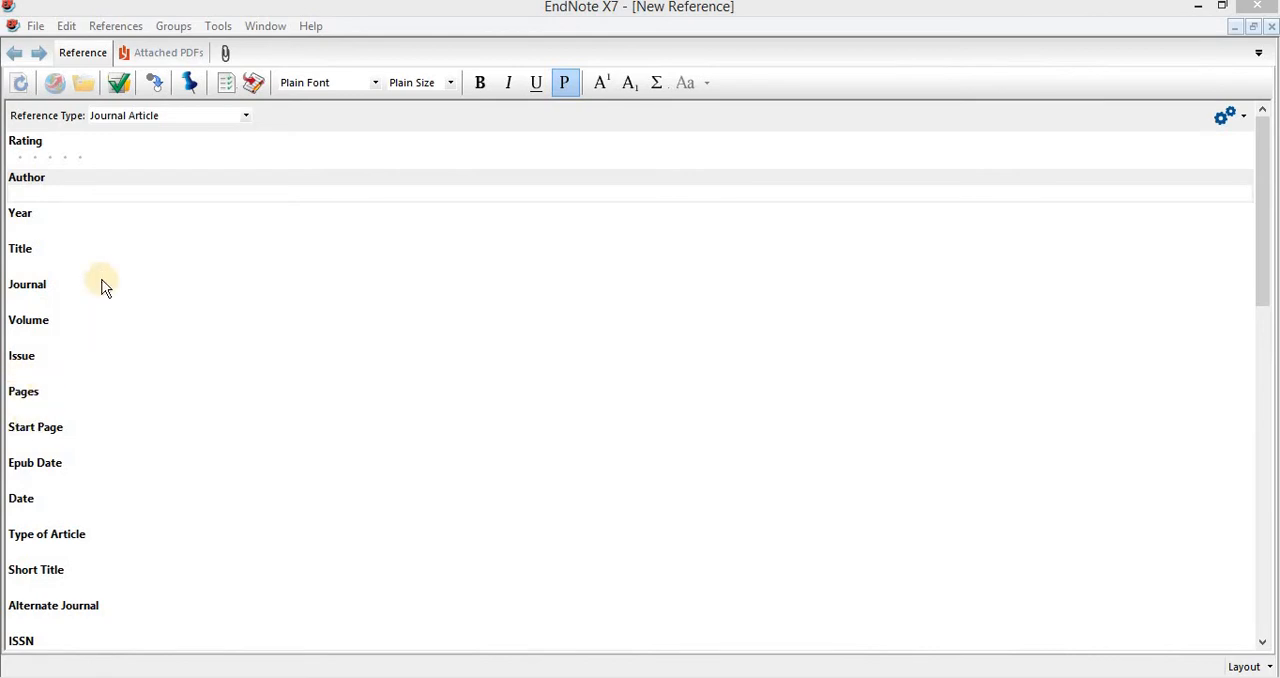
pyautogui.click(246, 116)
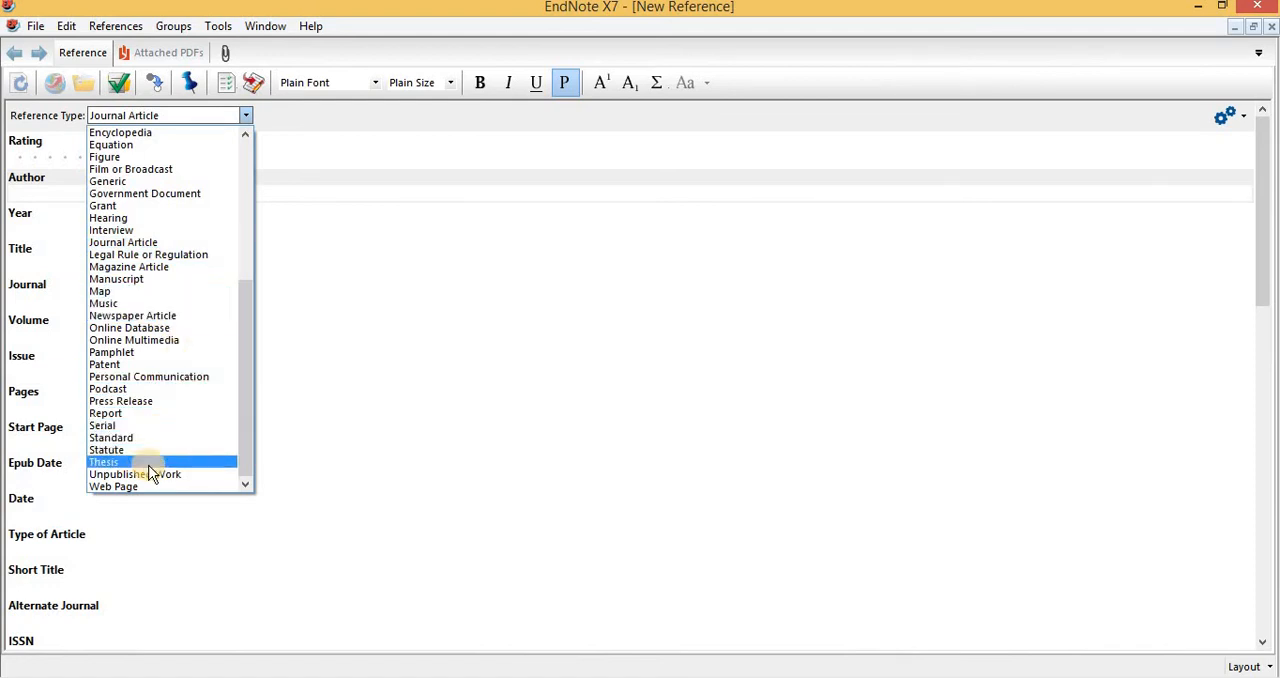
pyautogui.click(276, 137)
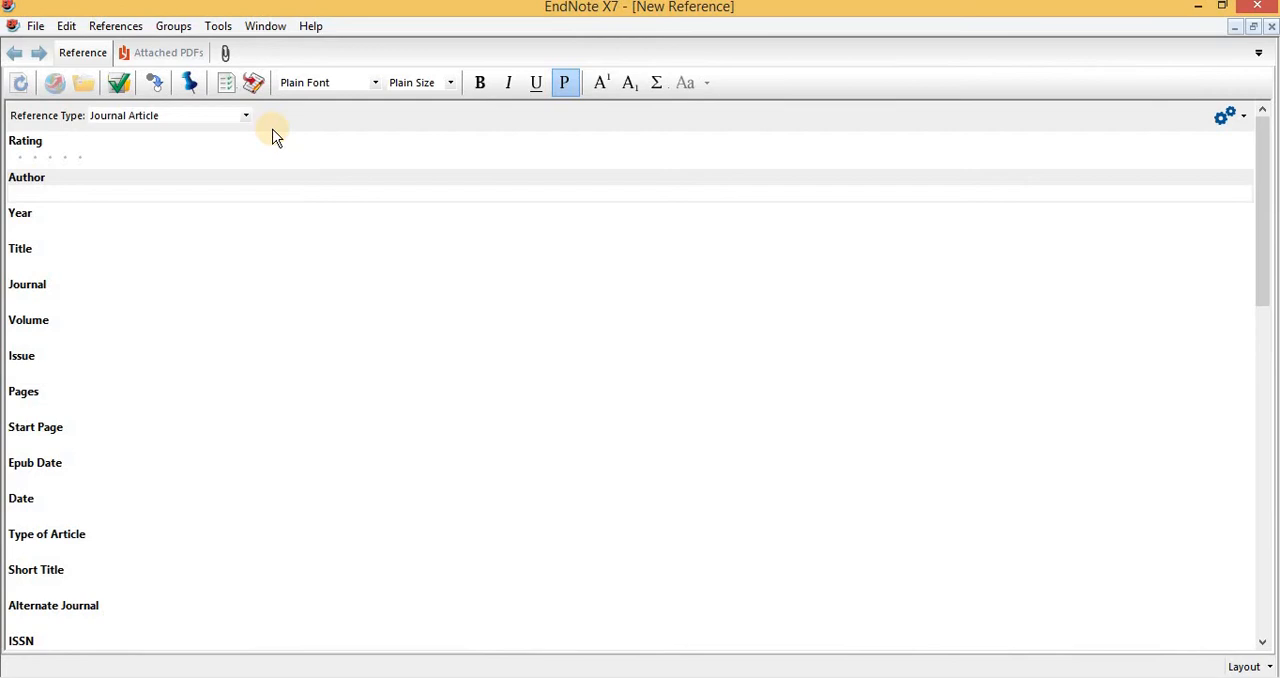
# Paste the authors' names into the new reference and set its year to 2013.
pyautogui.click(252, 190)
pyautogui.write('J. Max Goodson, Mary Tavares, Xioshan Wan')
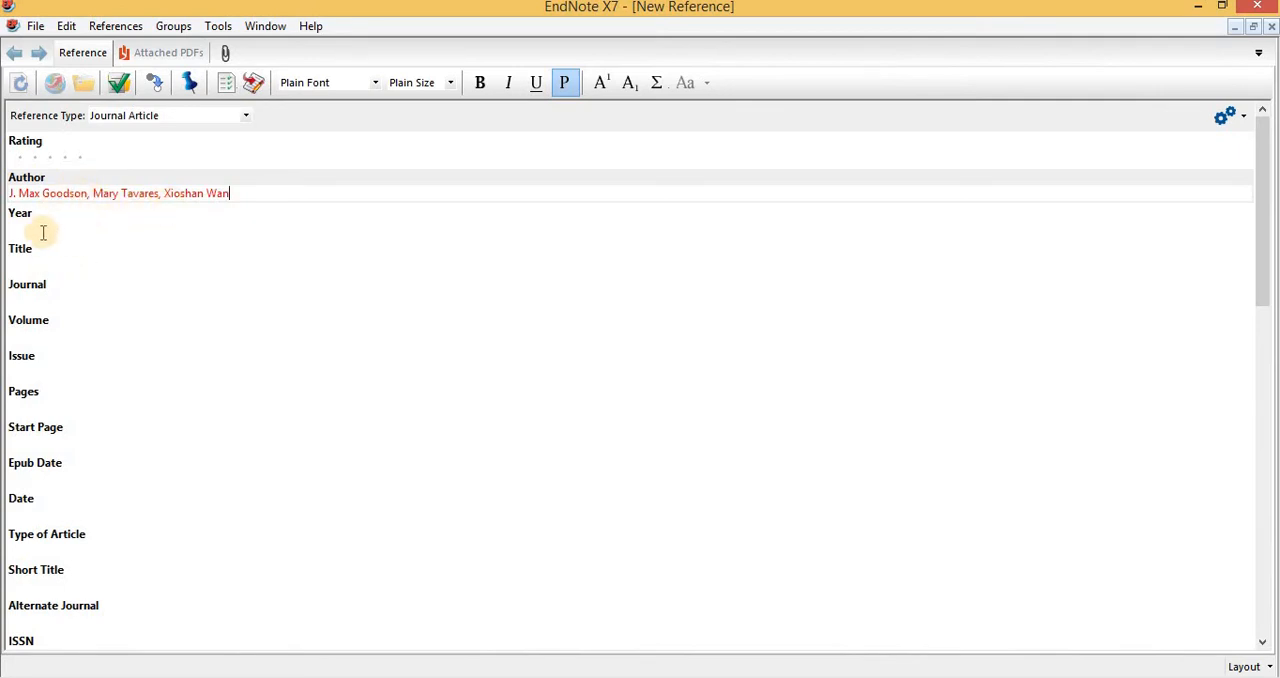
pyautogui.click(43, 232)
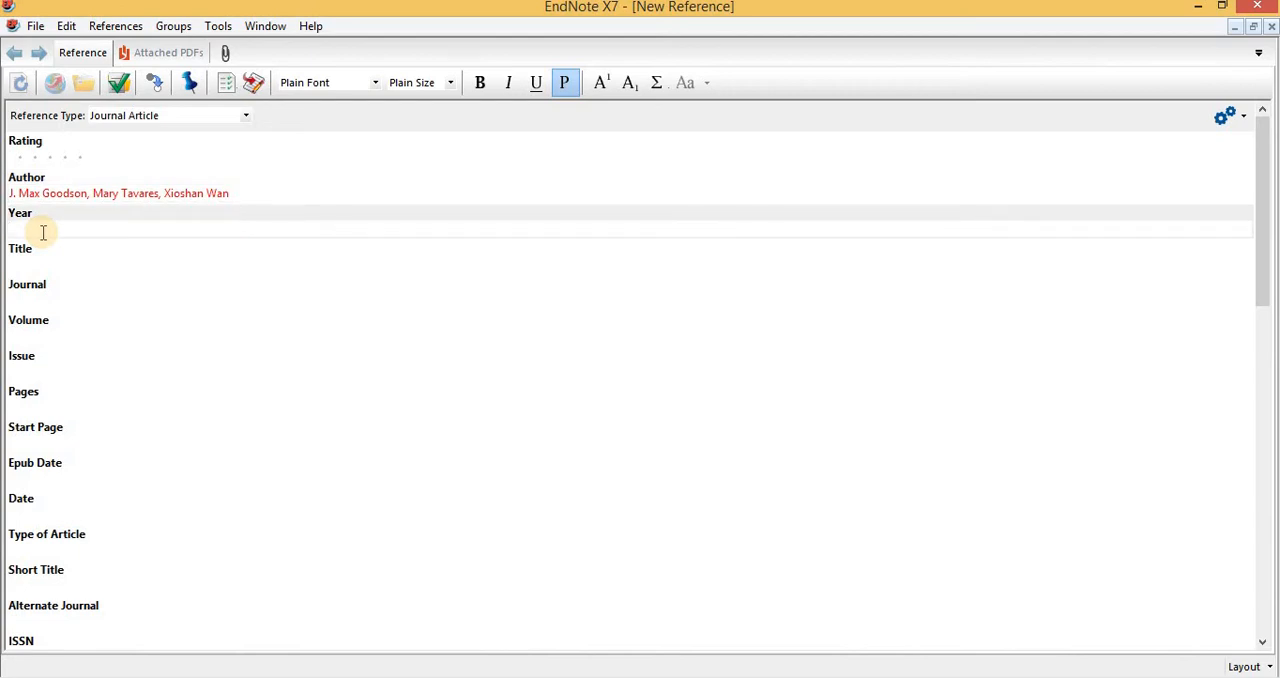
pyautogui.write('2013')
# Enter the reference's title as "Obesity and DentalDecay. Inference on the Role of Dietary Sugar".
pyautogui.press('Tab')
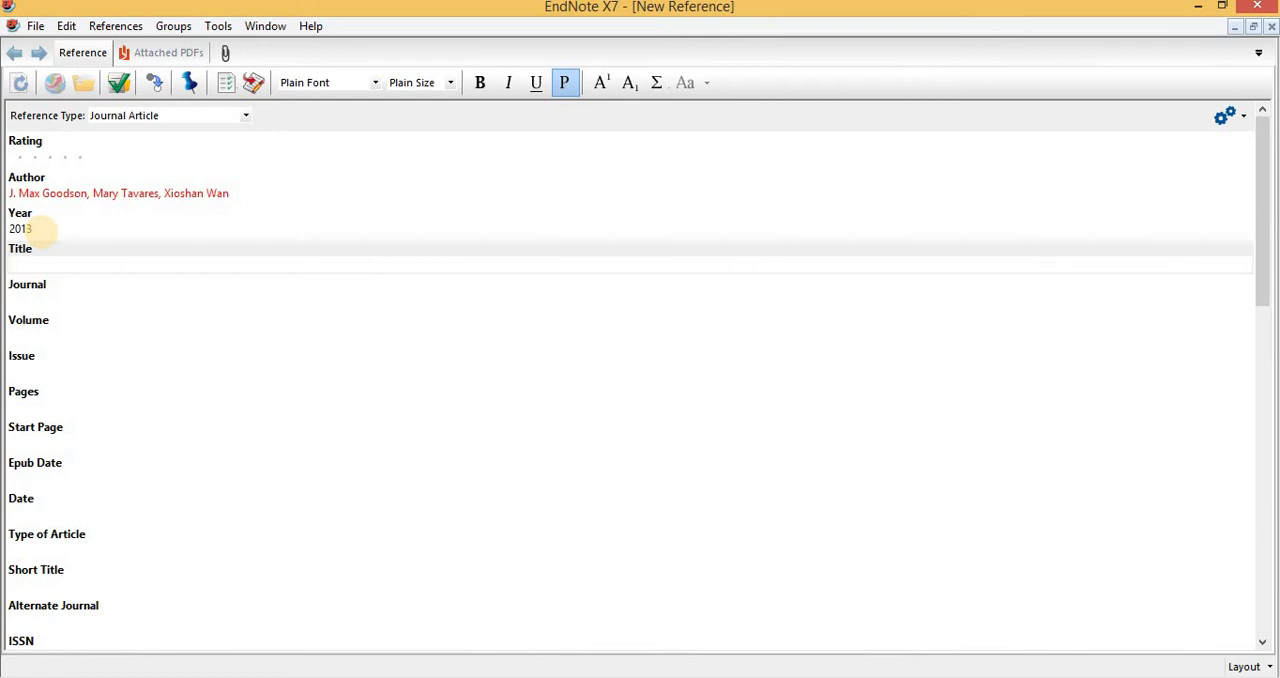
pyautogui.write('Obet')
pyautogui.press('BackSpace')
pyautogui.write('sity and DentalDecay. Inference ')
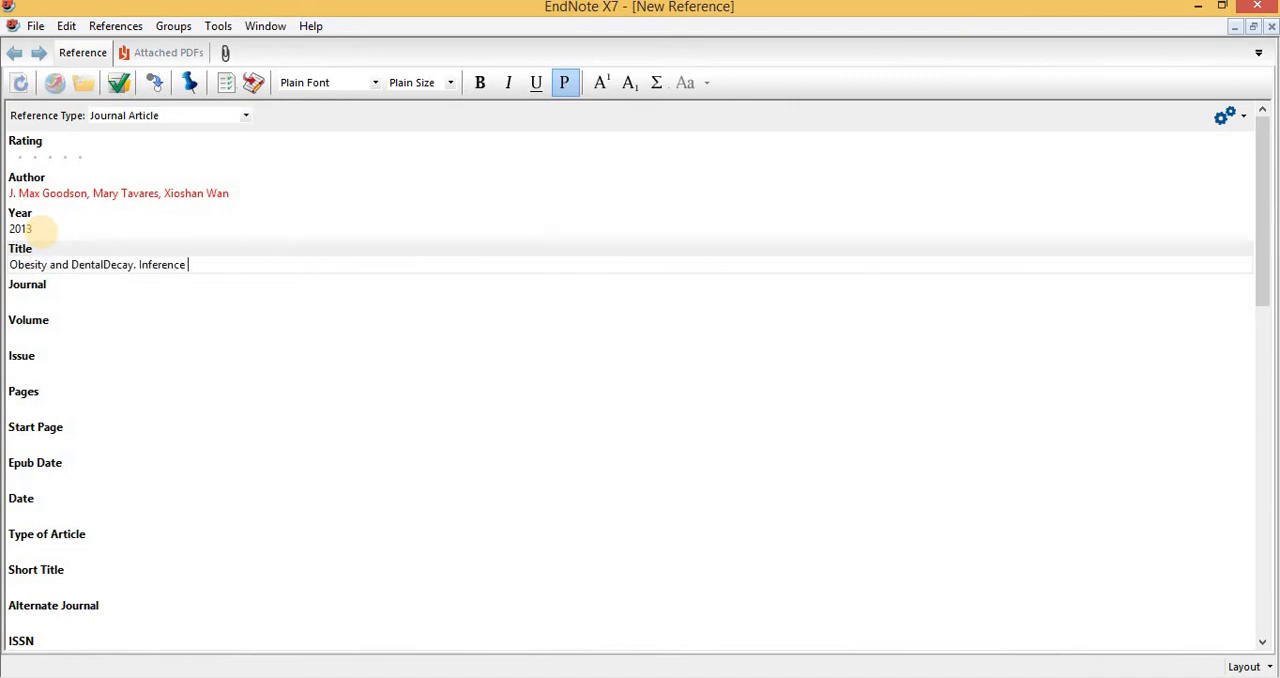
pyautogui.write('on the Role of Dietary Sugar')
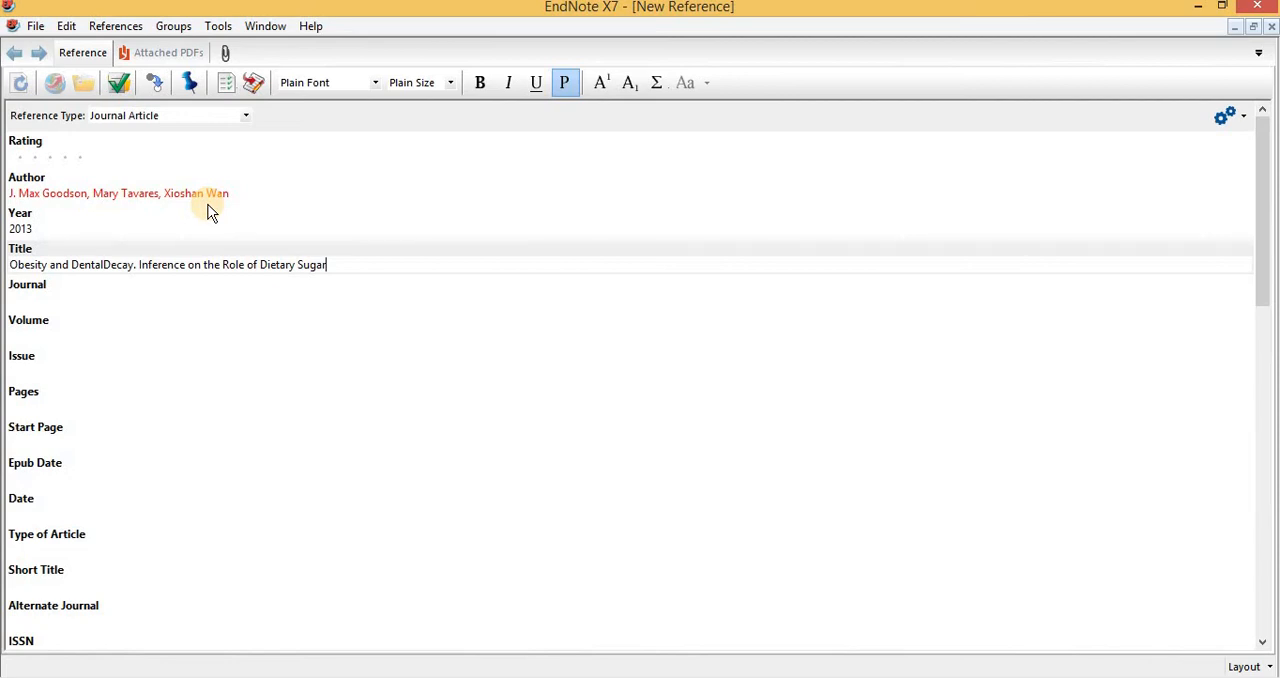
# Enter PLOSONE as the reference's journal, with volume 8 and issue 10.
pyautogui.click(43, 300)
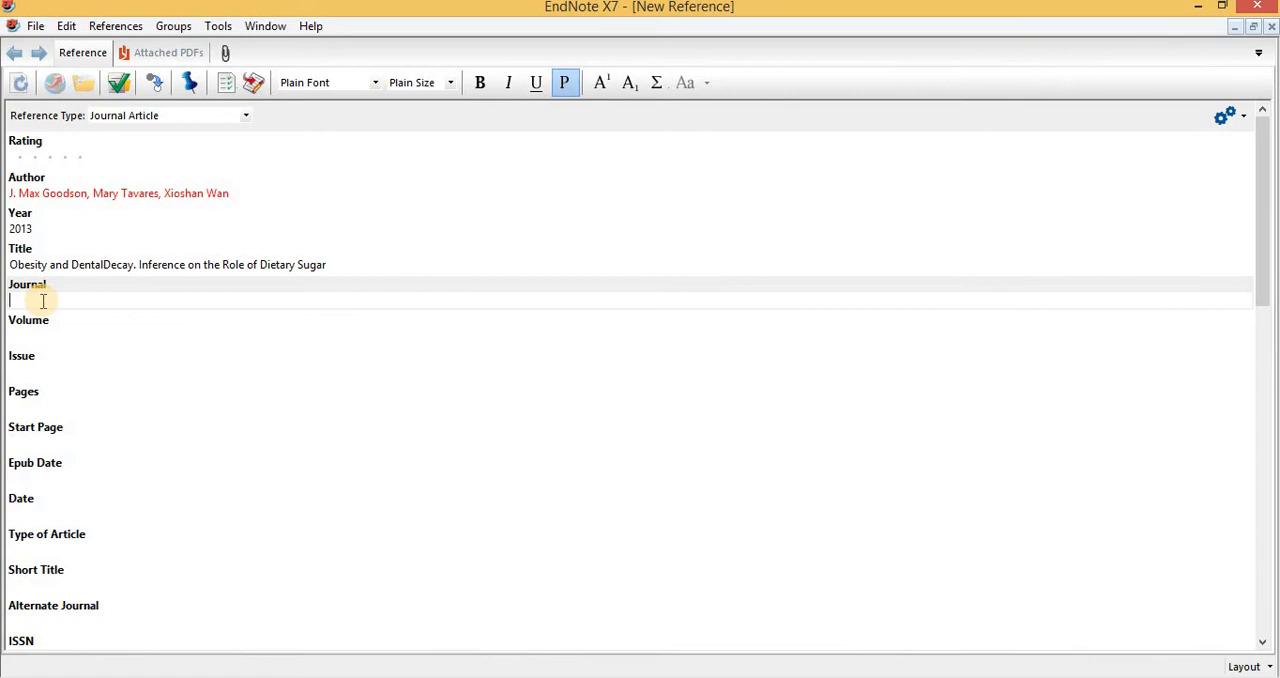
pyautogui.write('PLOSONE')
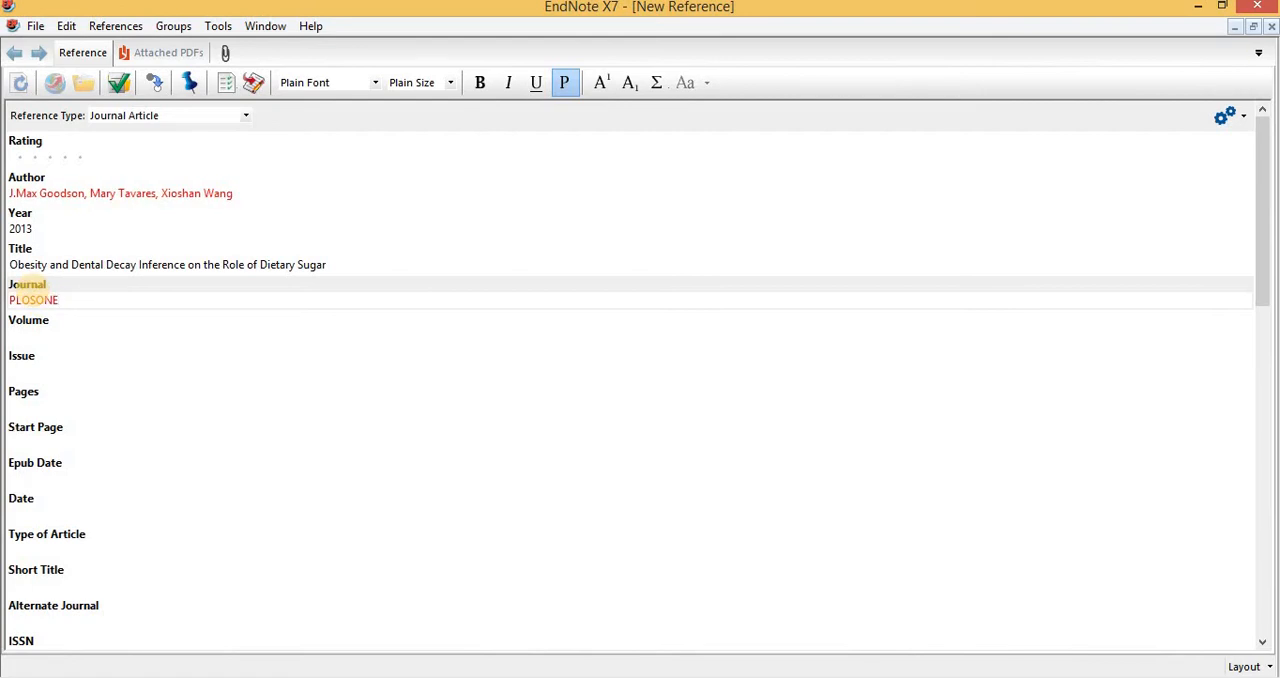
pyautogui.click(30, 340)
pyautogui.write('8')
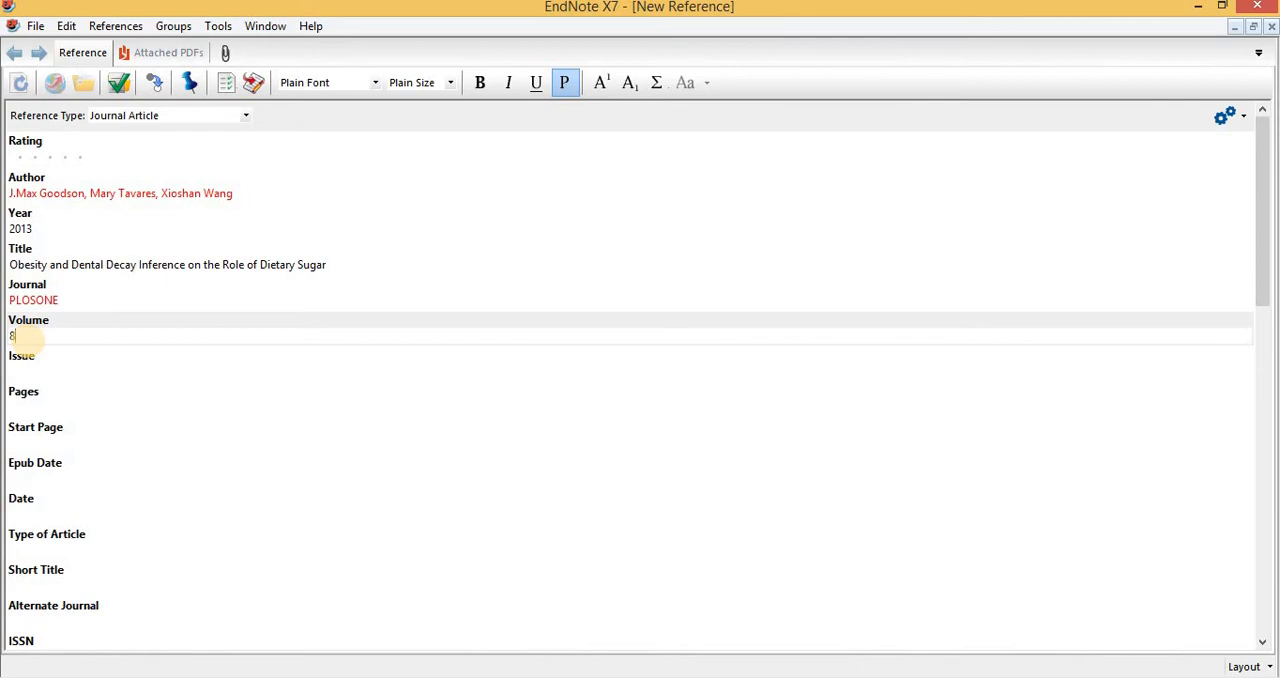
pyautogui.press('Tab')
pyautogui.write('10')
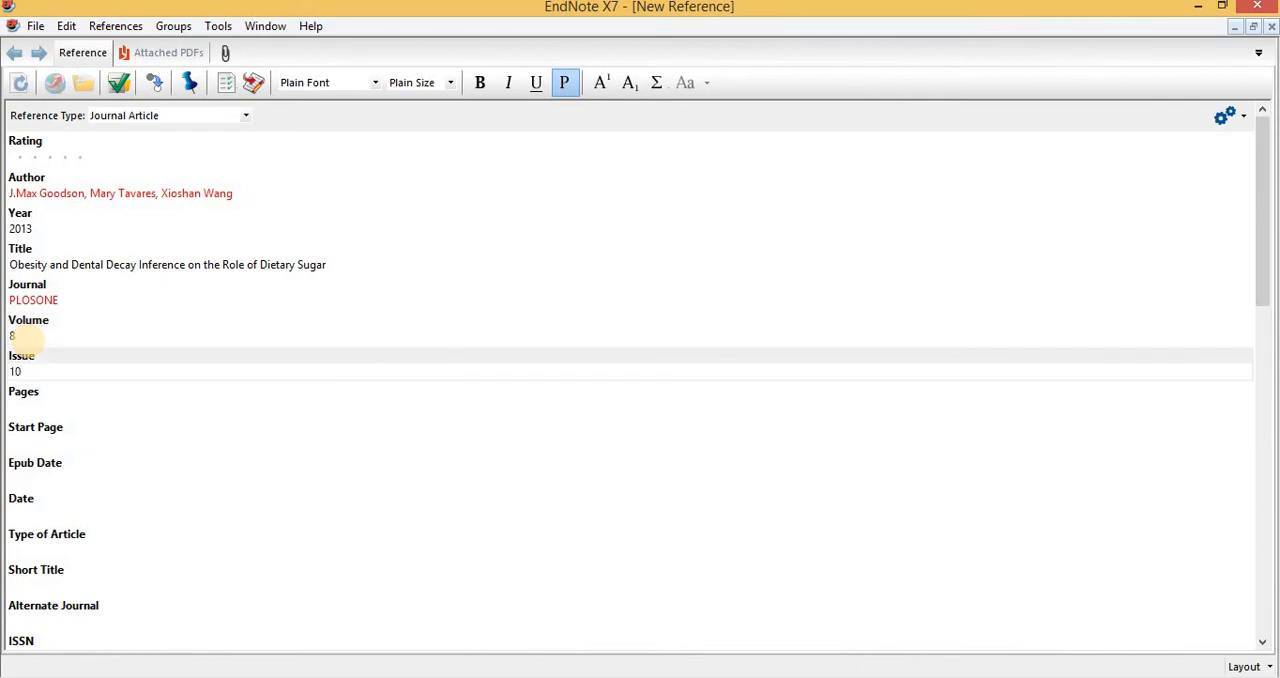
# Enter 8 for the reference's pages, and close the reference while saving its changes.
pyautogui.press('Tab')
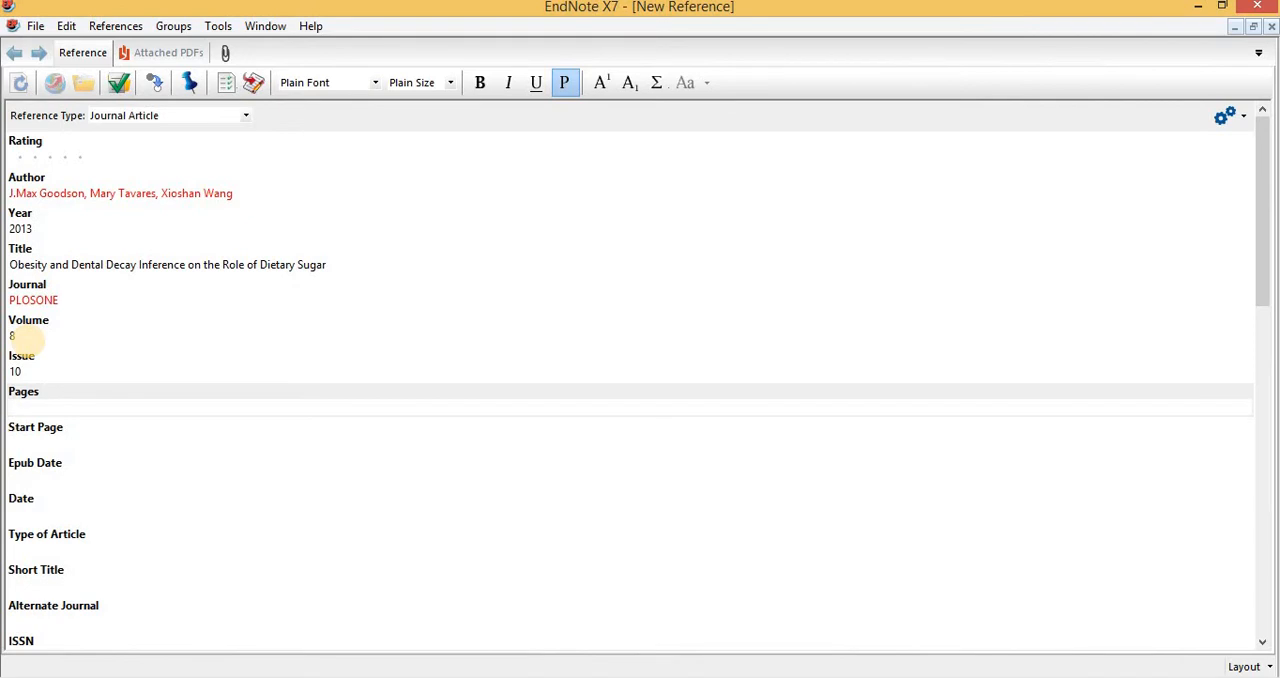
pyautogui.write('8')
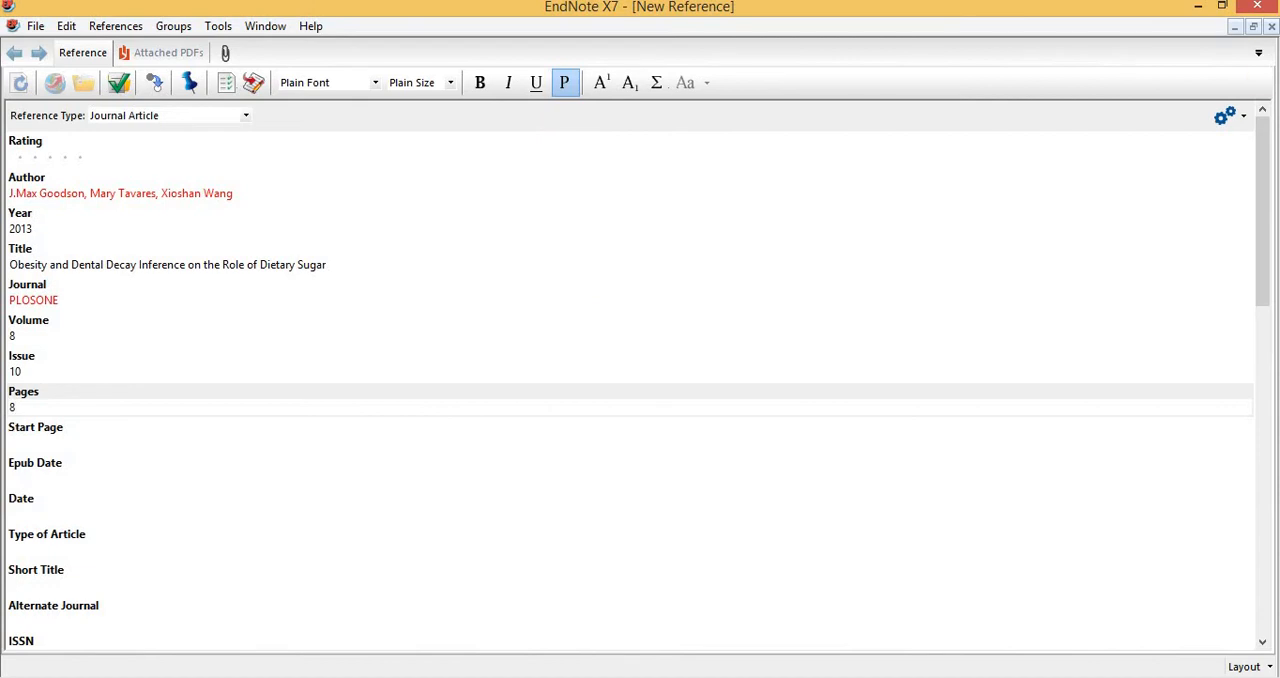
pyautogui.click(1272, 30)
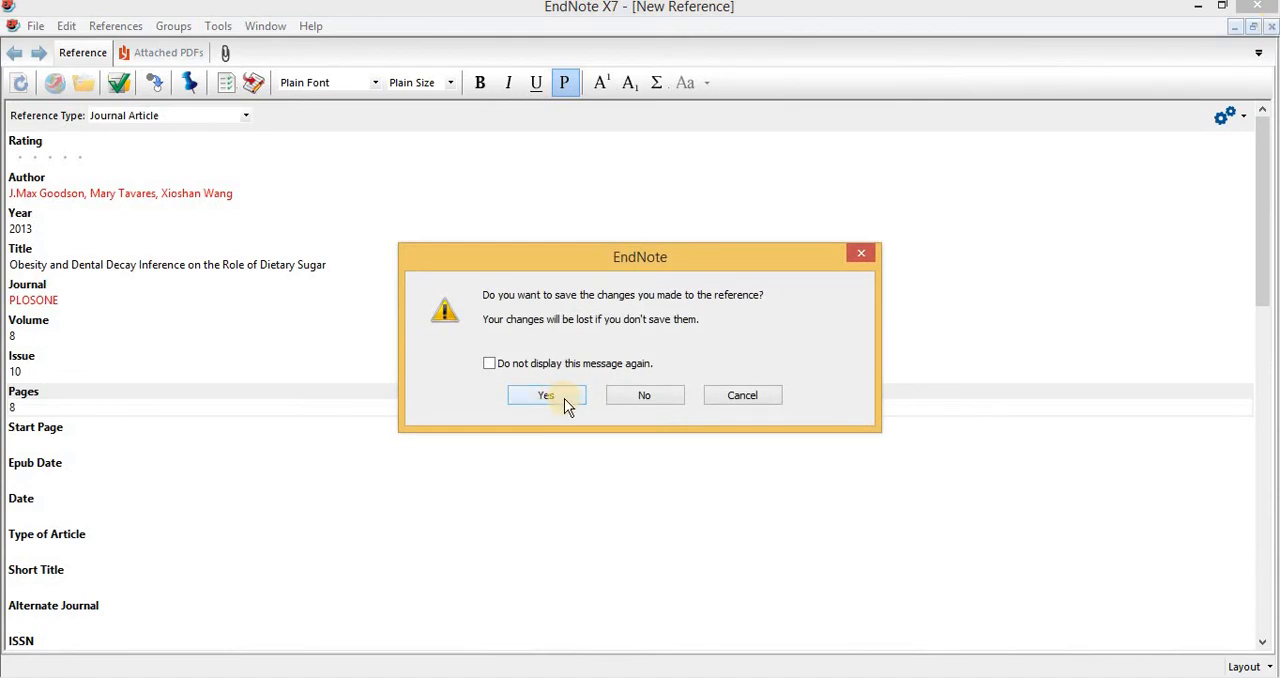
pyautogui.click(564, 398)
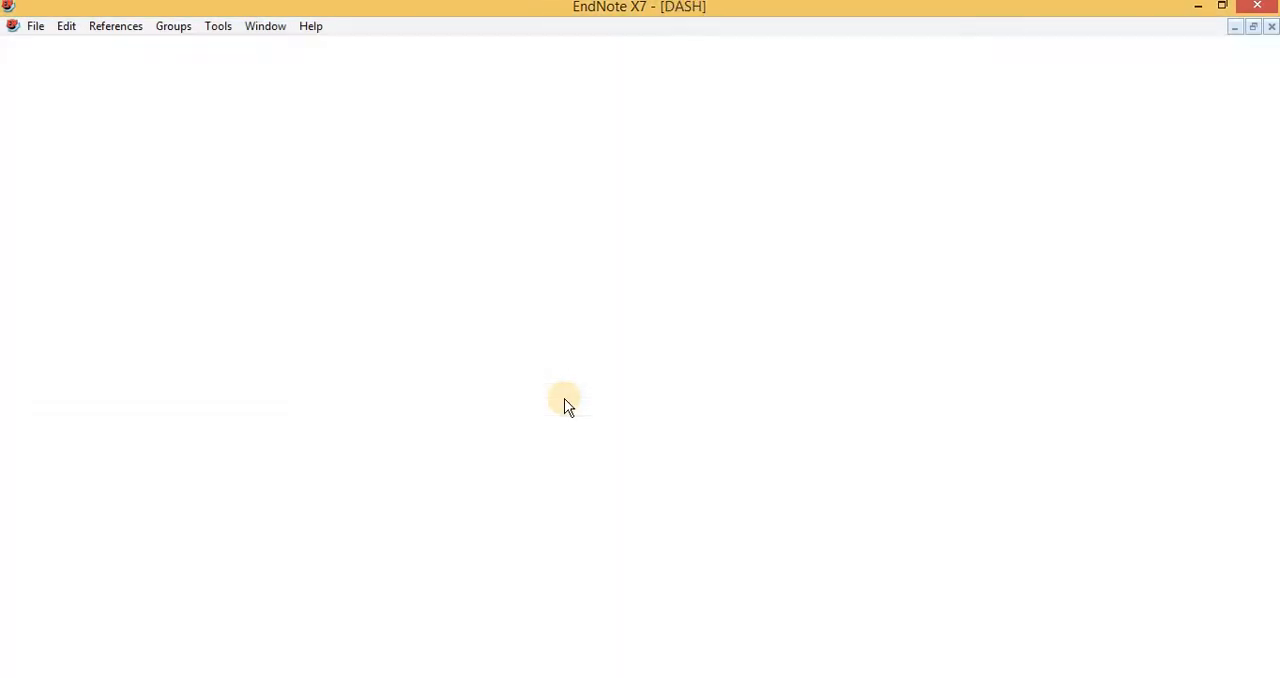
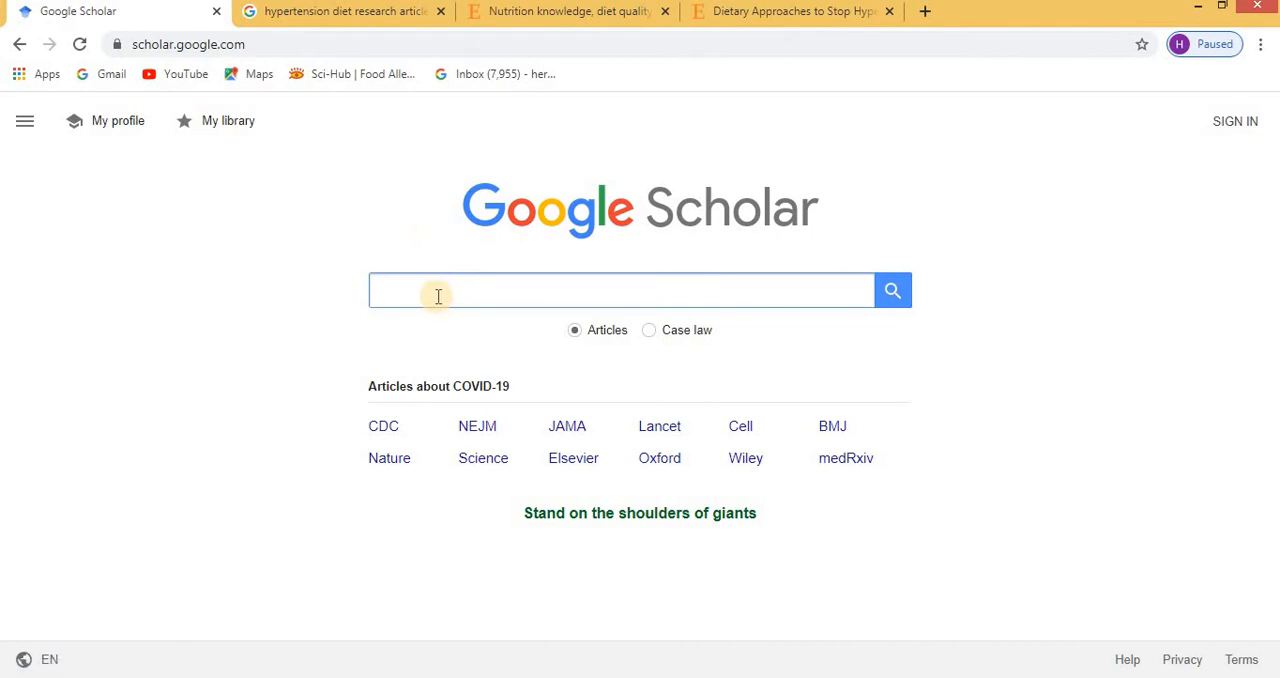
# Search Google Scholar for "food allergy and food intolerance", look at the results' import links and return to the start page.
pyautogui.click(438, 295)
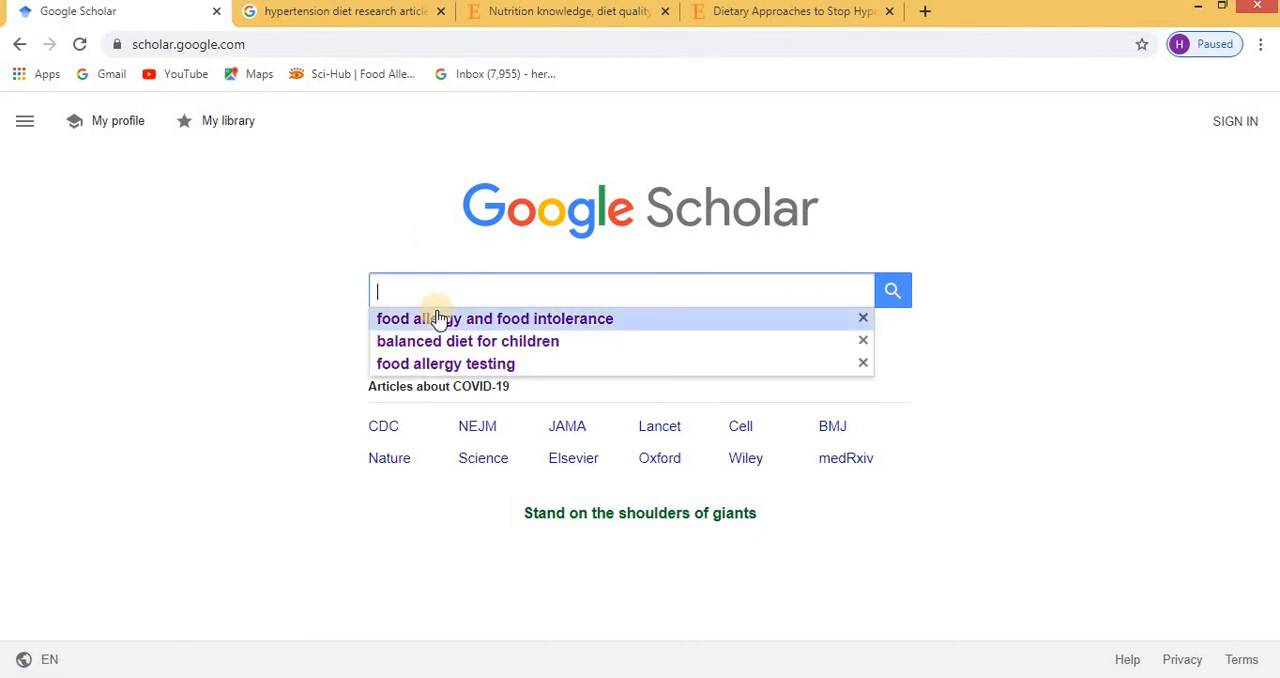
pyautogui.click(440, 318)
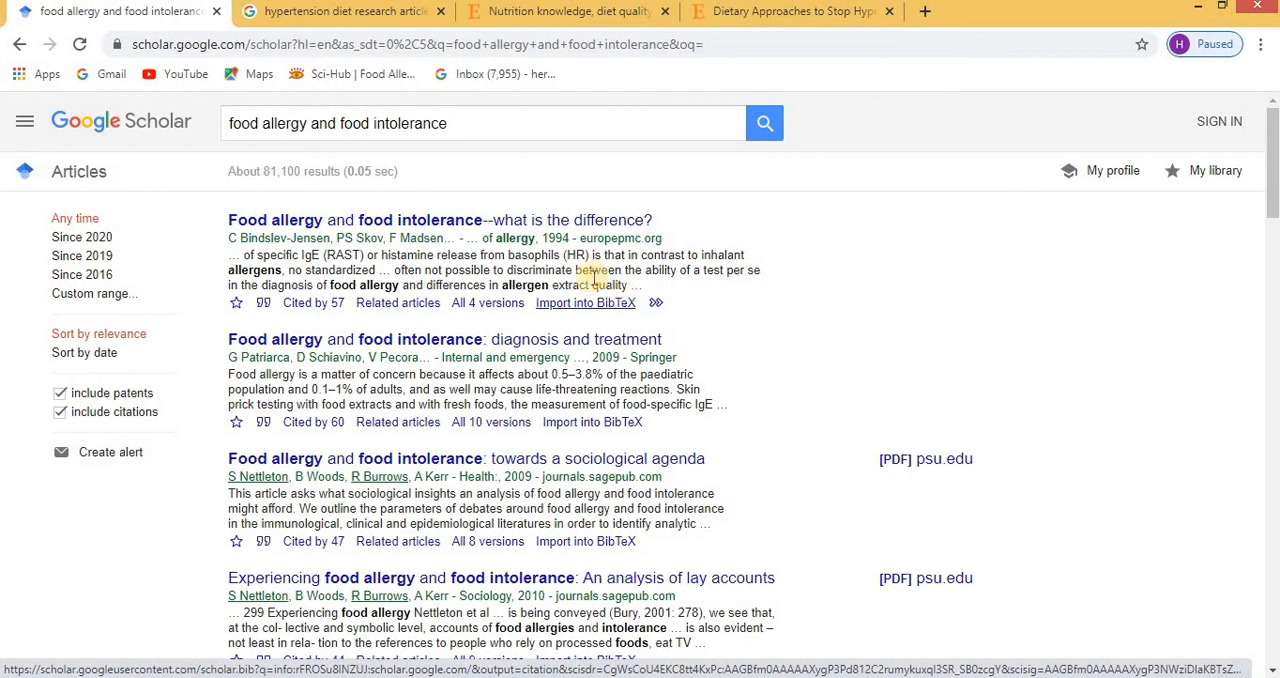
pyautogui.click(12, 46)
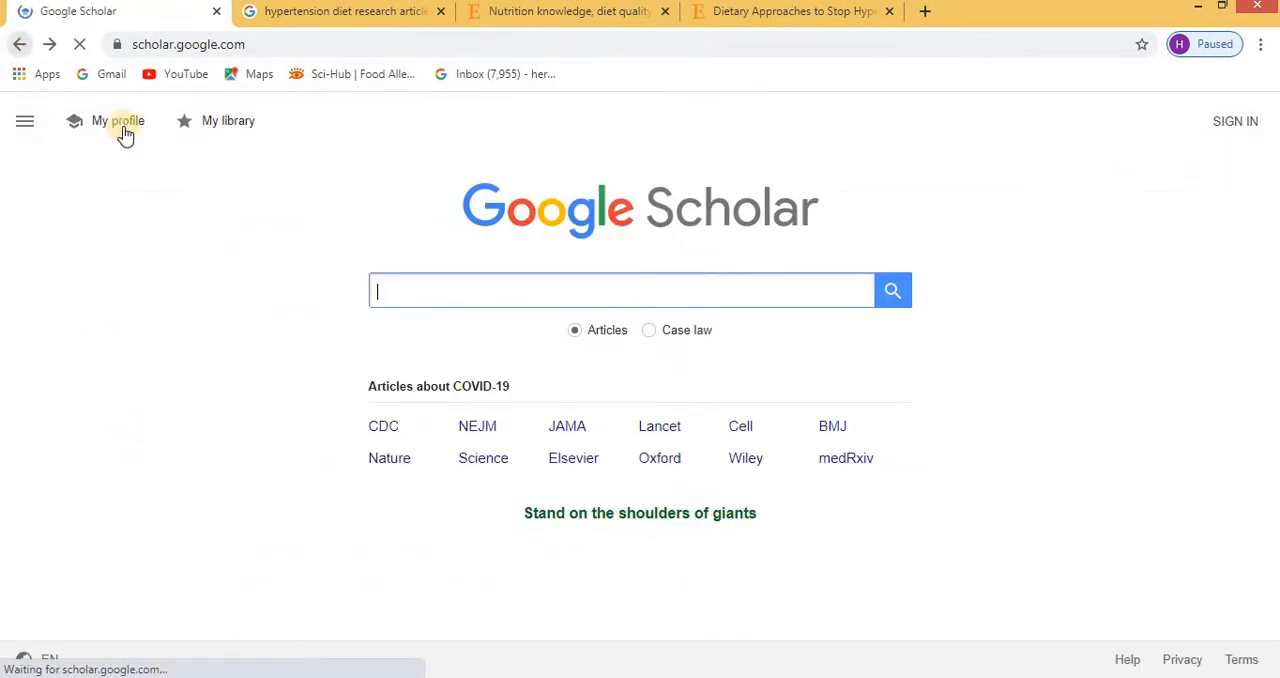
# Set Google Scholar's bibliography manager to show links for importing citations into EndNote, and save the settings.
pyautogui.click(24, 121)
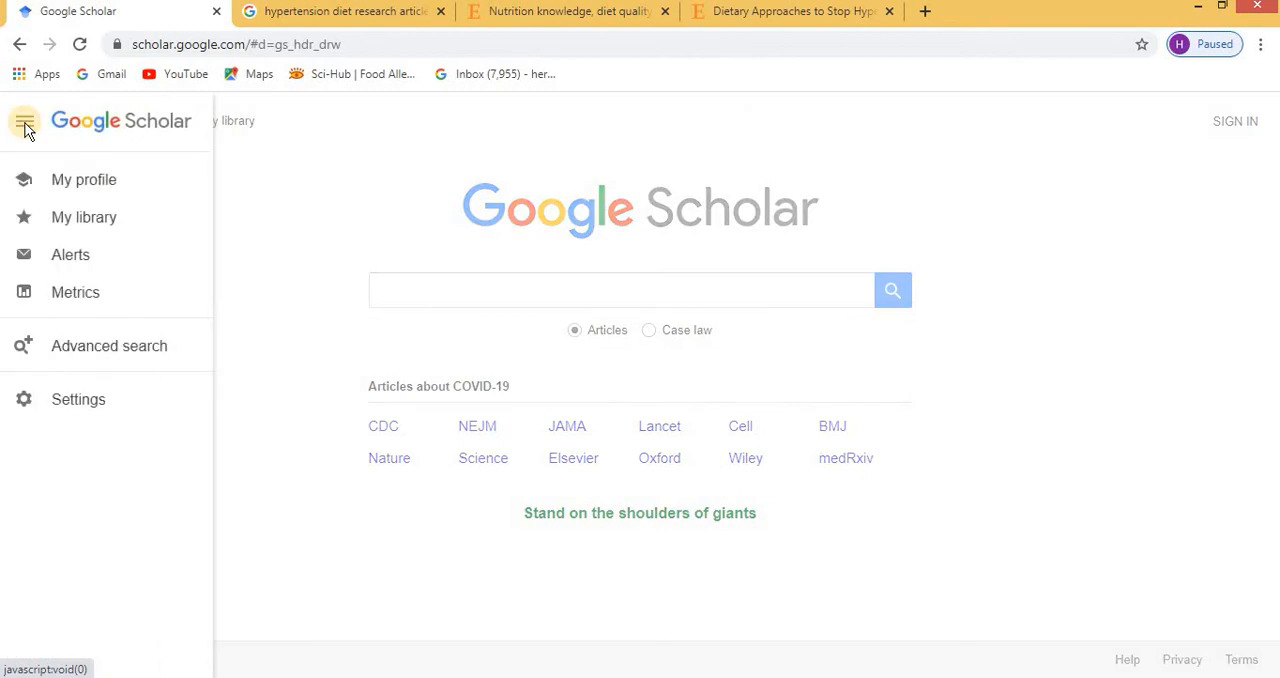
pyautogui.click(100, 399)
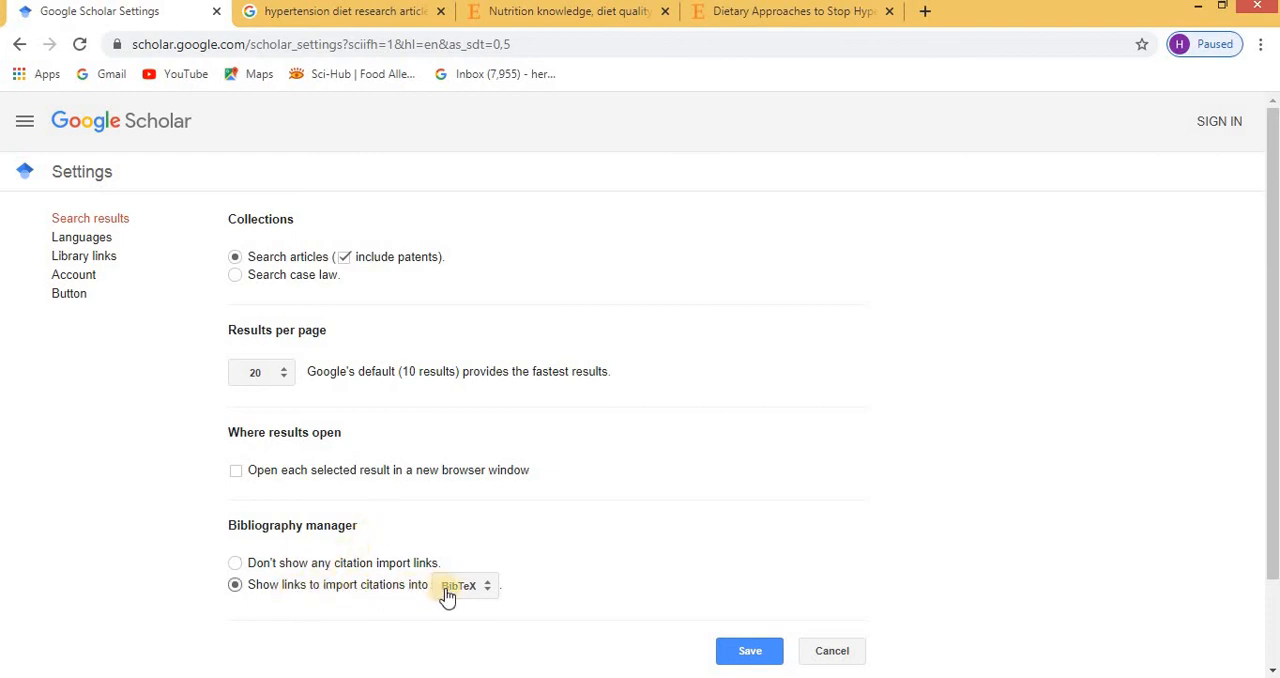
pyautogui.click(487, 592)
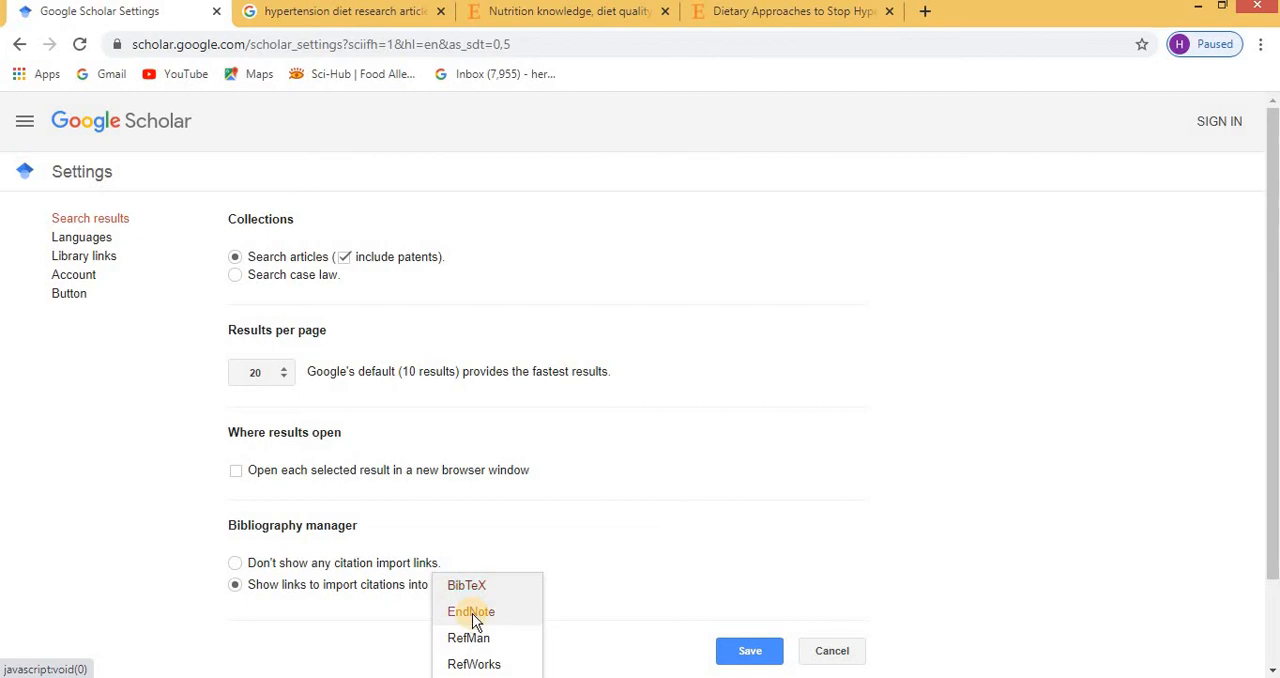
pyautogui.click(472, 613)
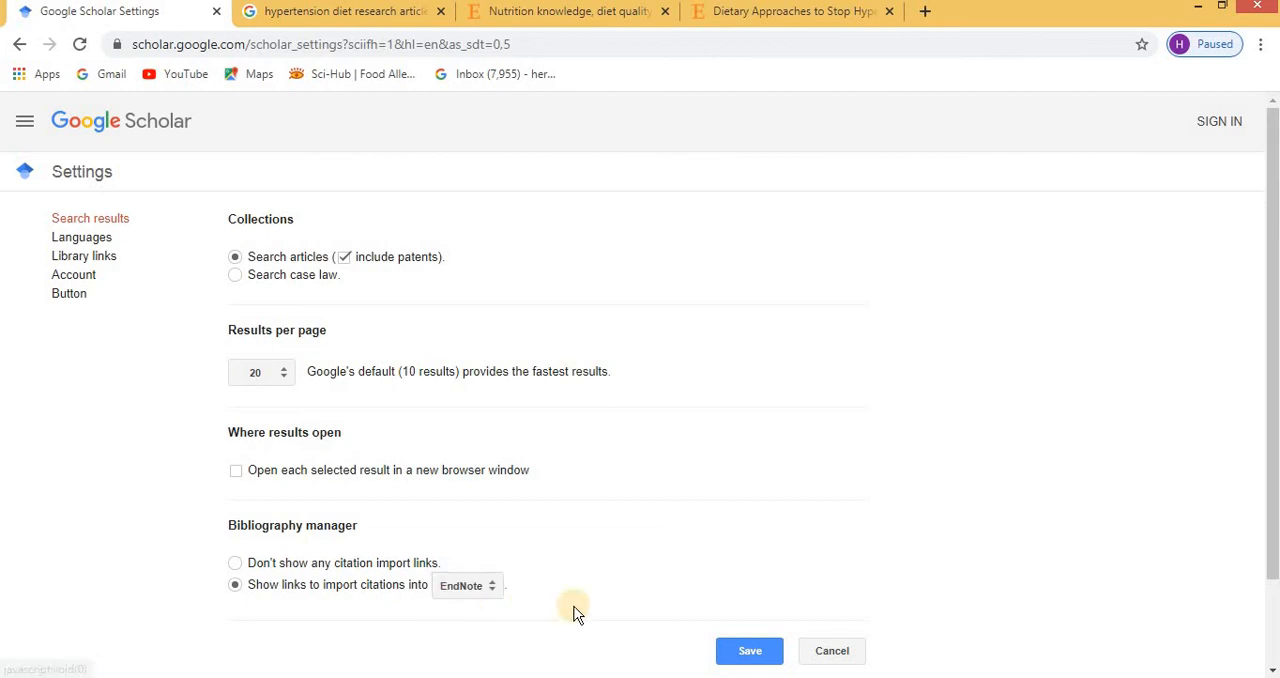
pyautogui.click(752, 652)
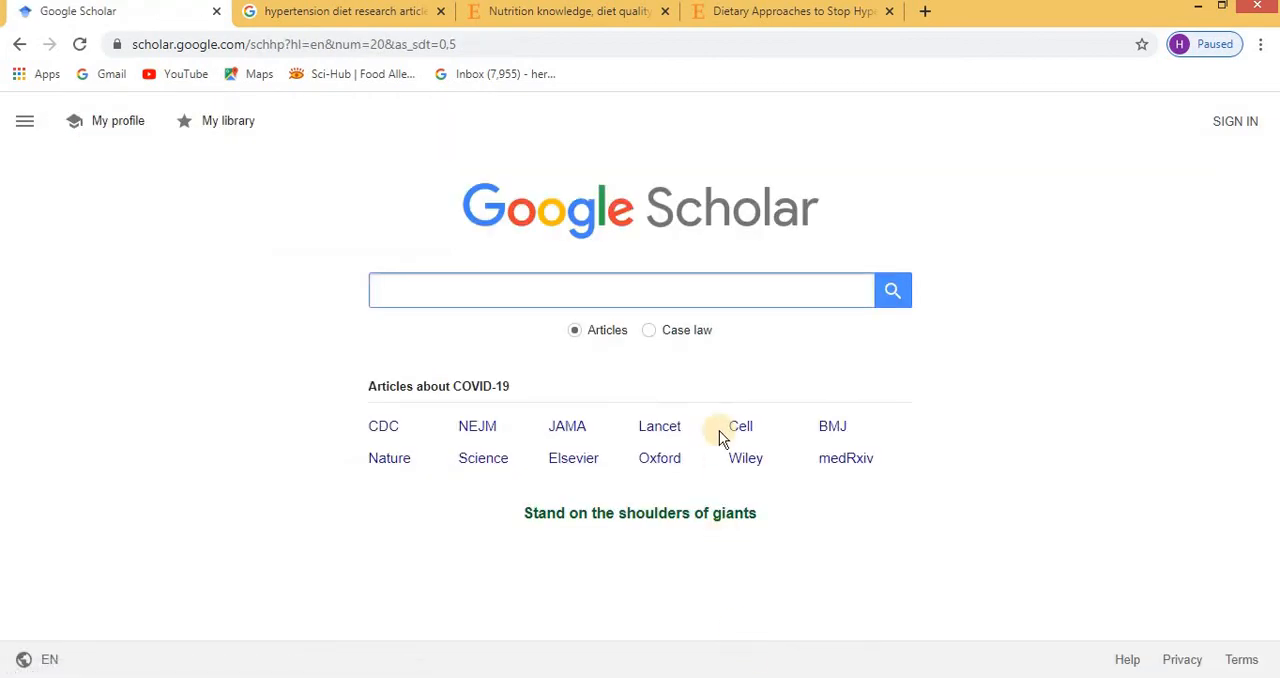
# Search Google Scholar for "Hypertension Diet", import the first DASH diet article into EndNote and select its reference there.
pyautogui.click(700, 292)
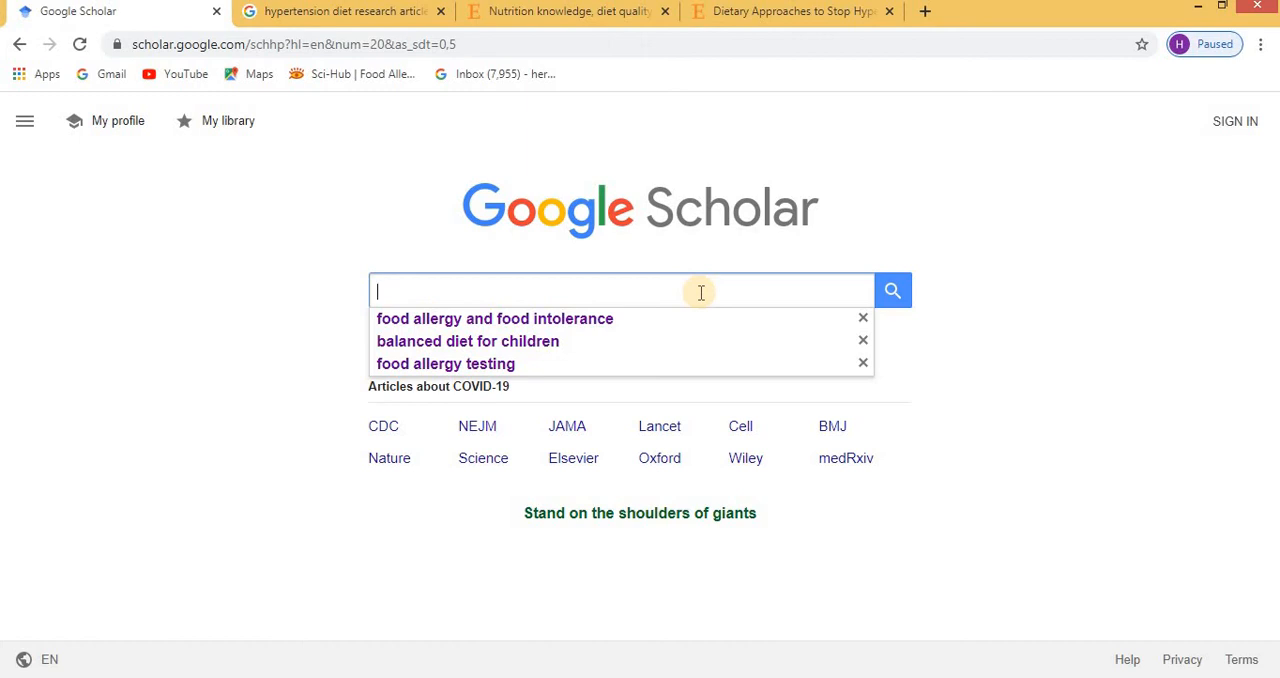
pyautogui.write('Hyperte')
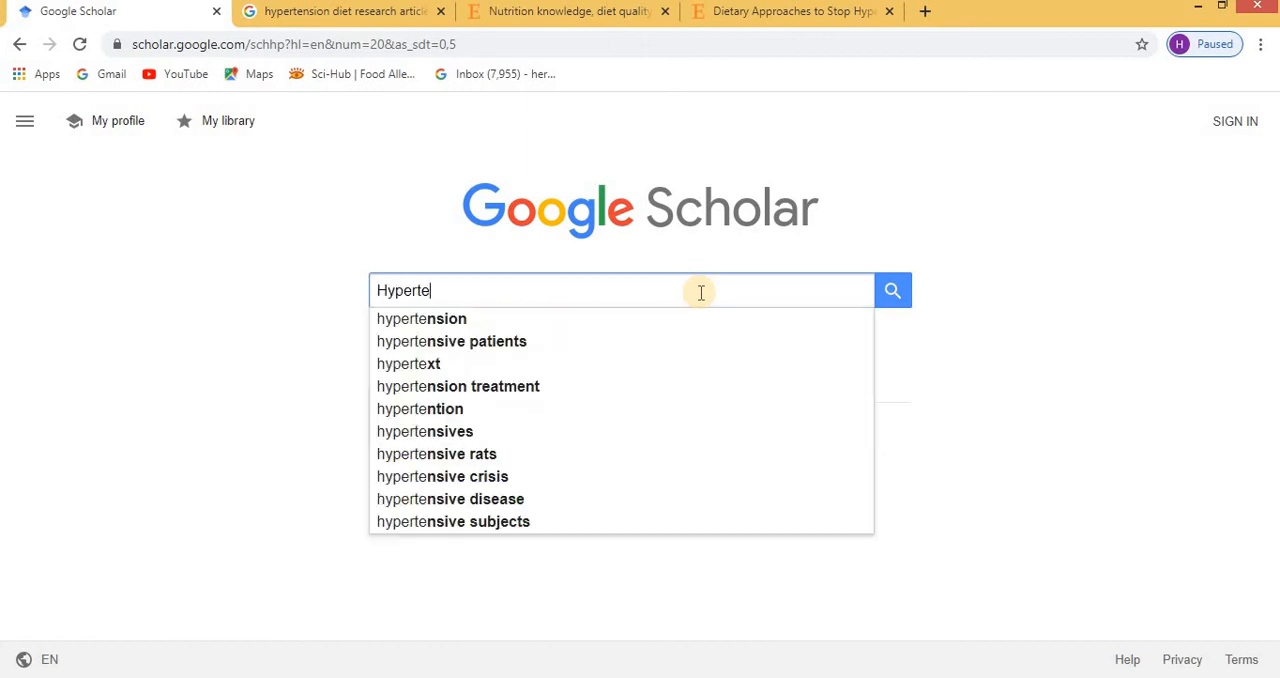
pyautogui.write('nsion Diet')
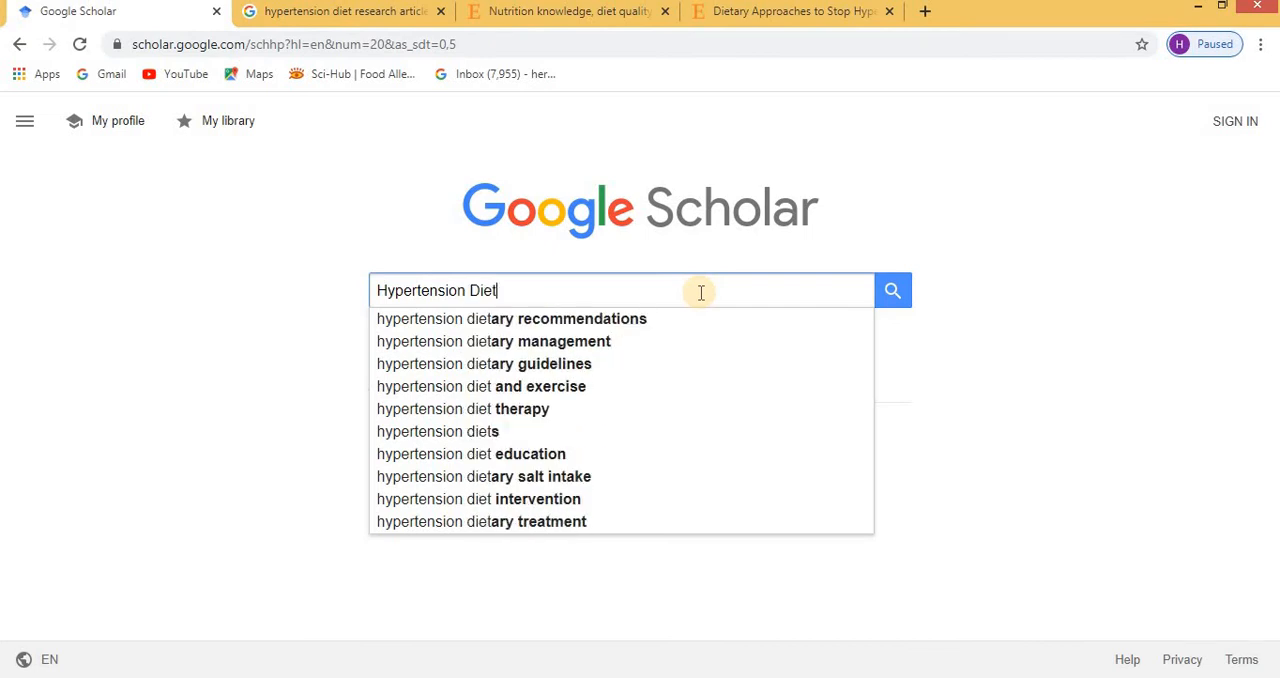
pyautogui.press('Return')
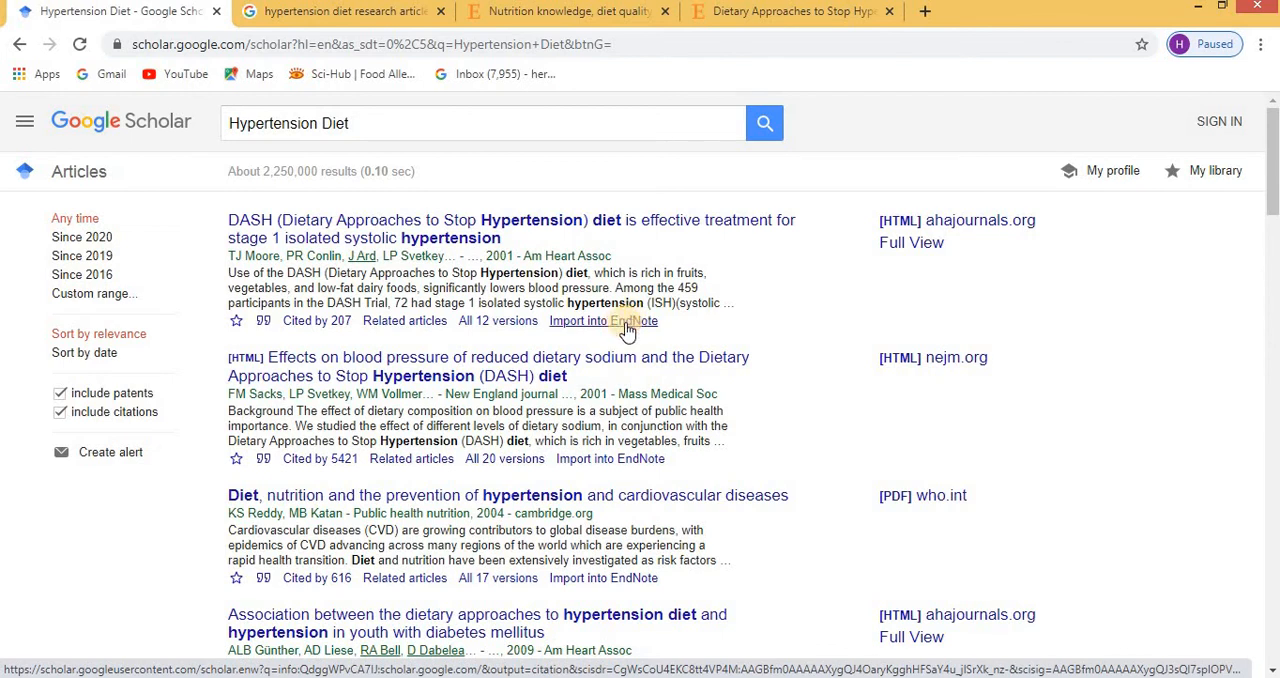
pyautogui.click(627, 330)
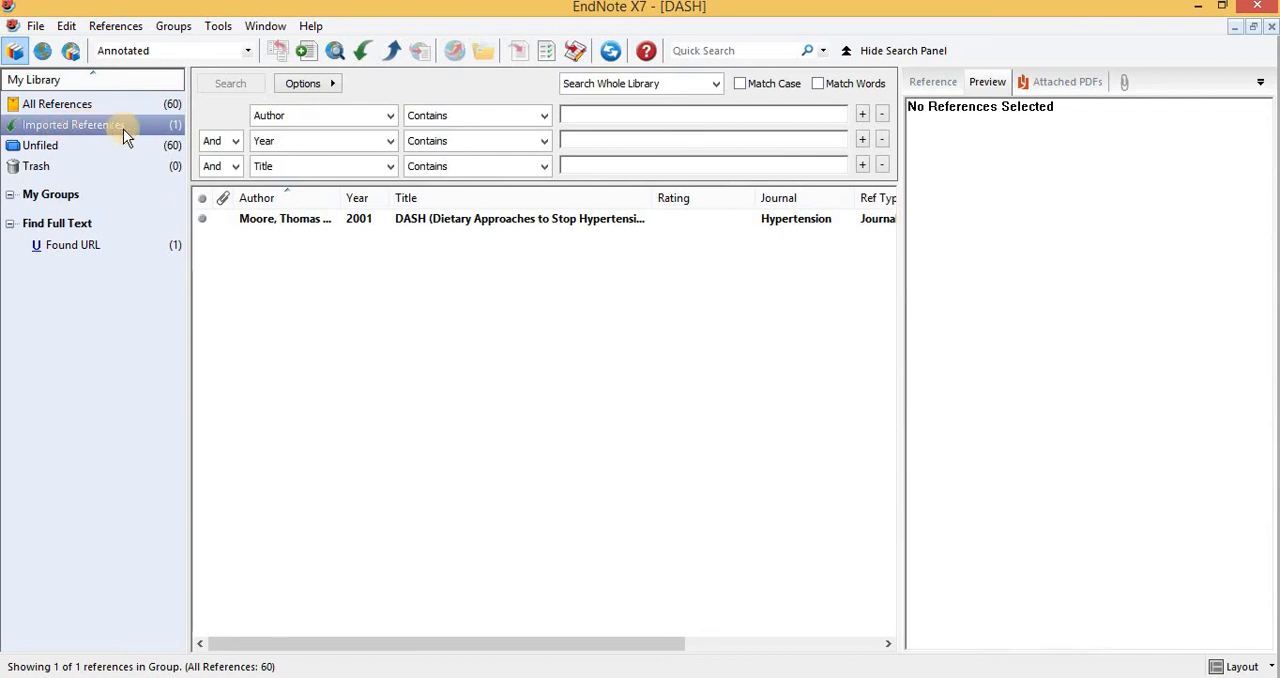
pyautogui.click(288, 222)
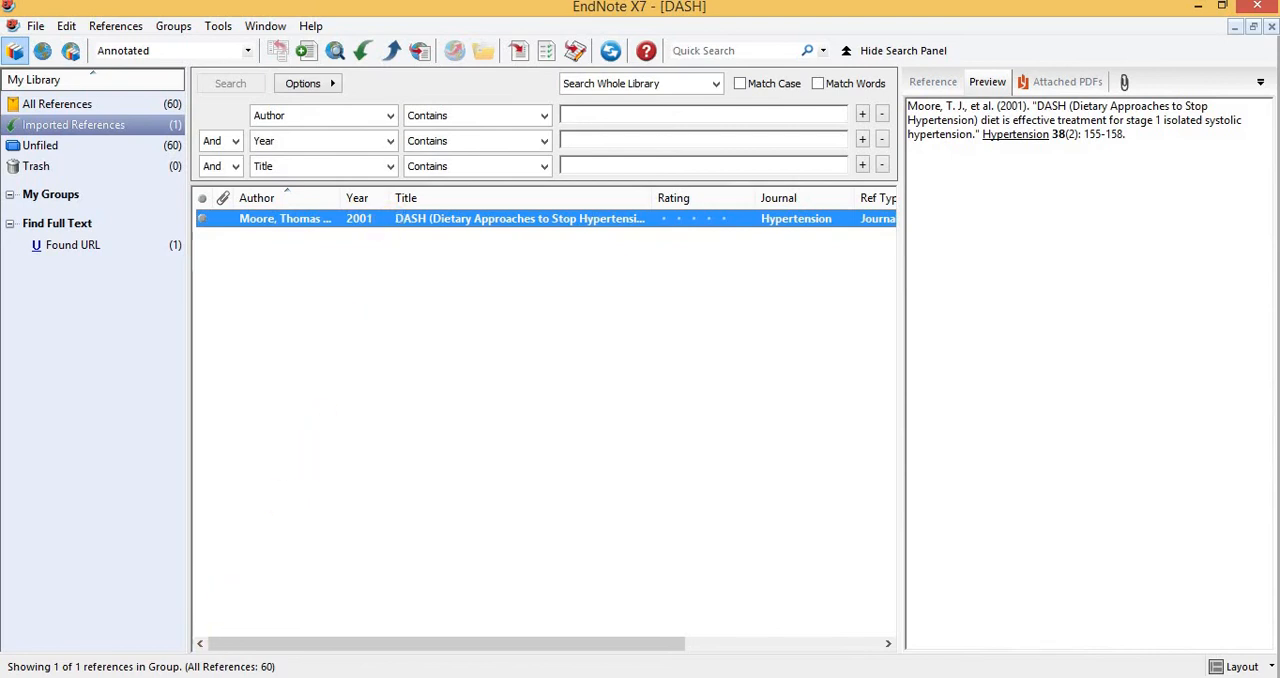
# Import the Google Scholar articles on nutrition and prevention of hypertension and on reduced dietary sodium with the DASH diet into EndNote.
pyautogui.click(265, 677)
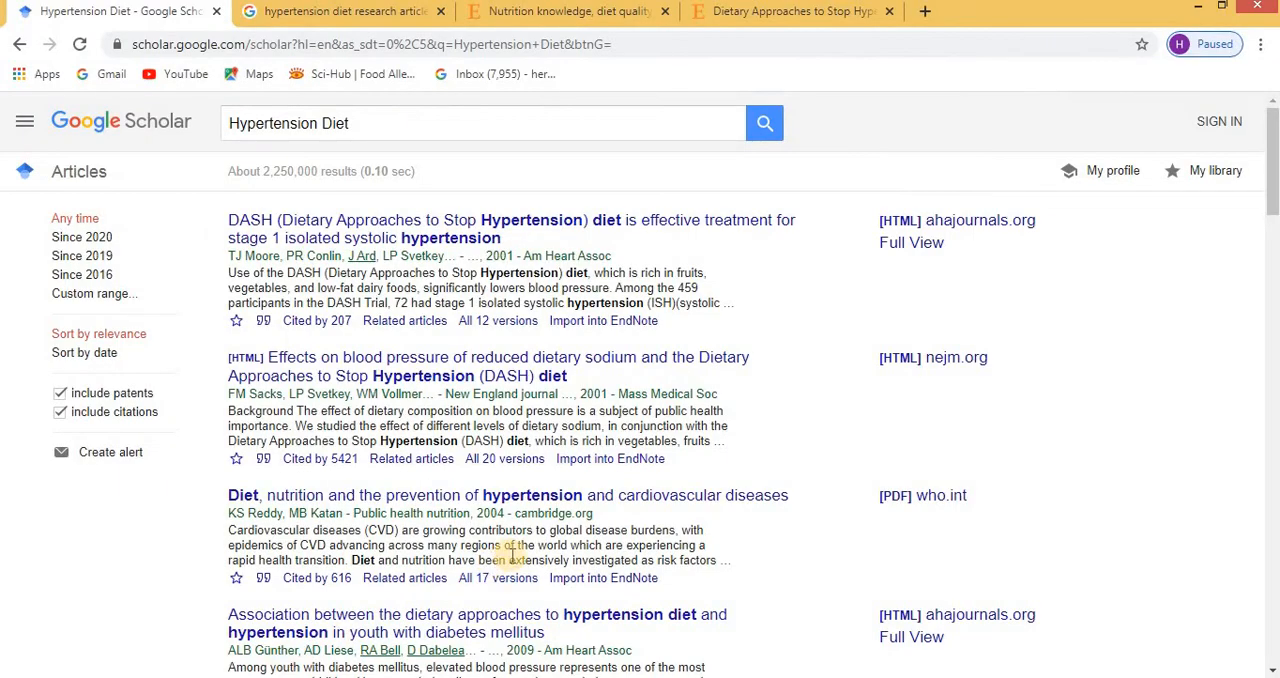
pyautogui.click(617, 581)
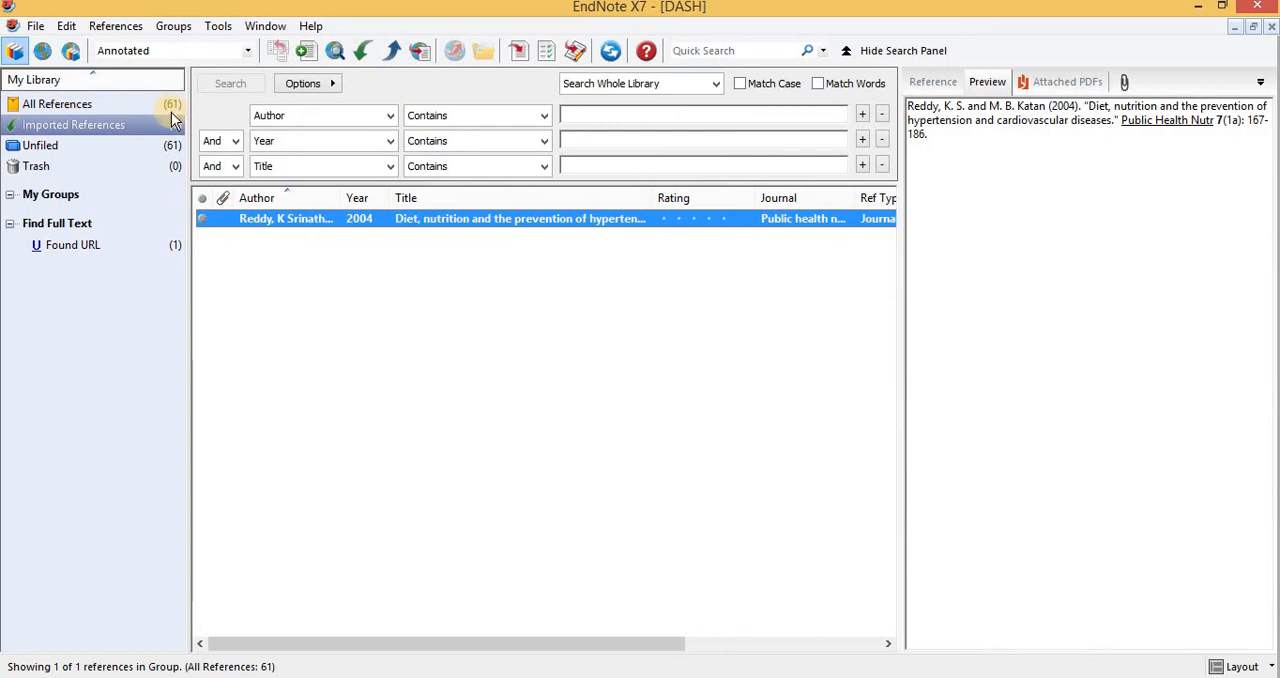
pyautogui.click(224, 677)
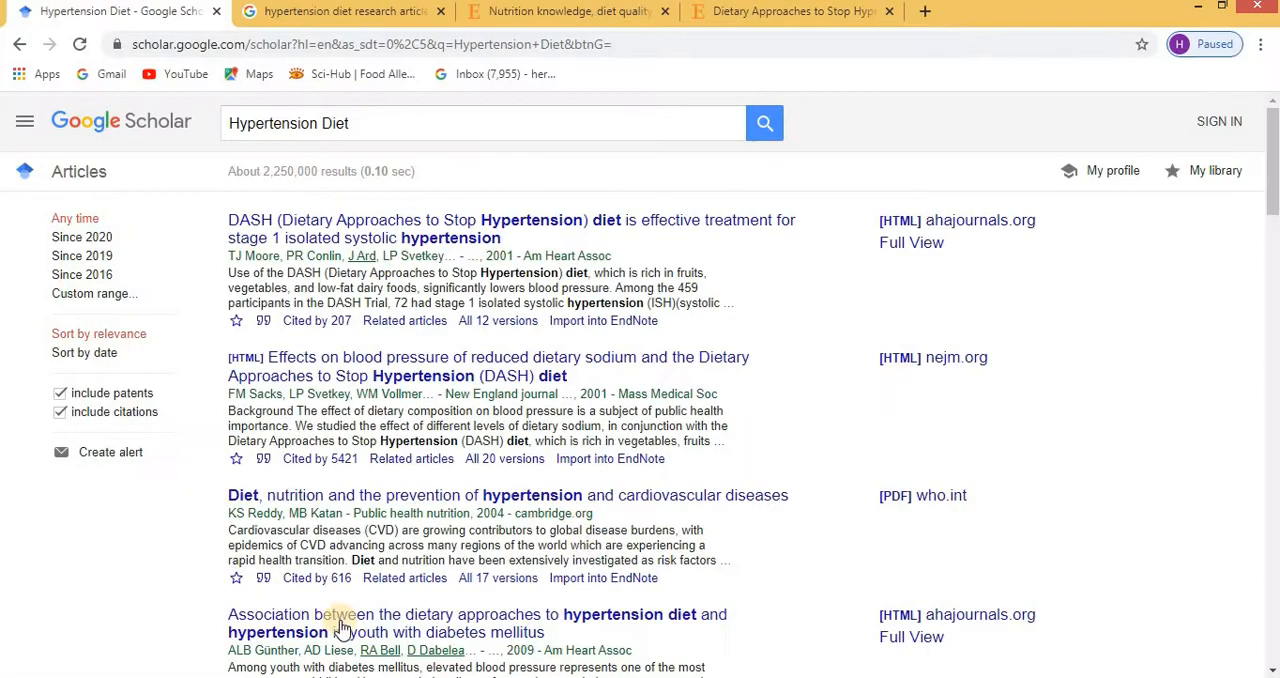
pyautogui.click(612, 462)
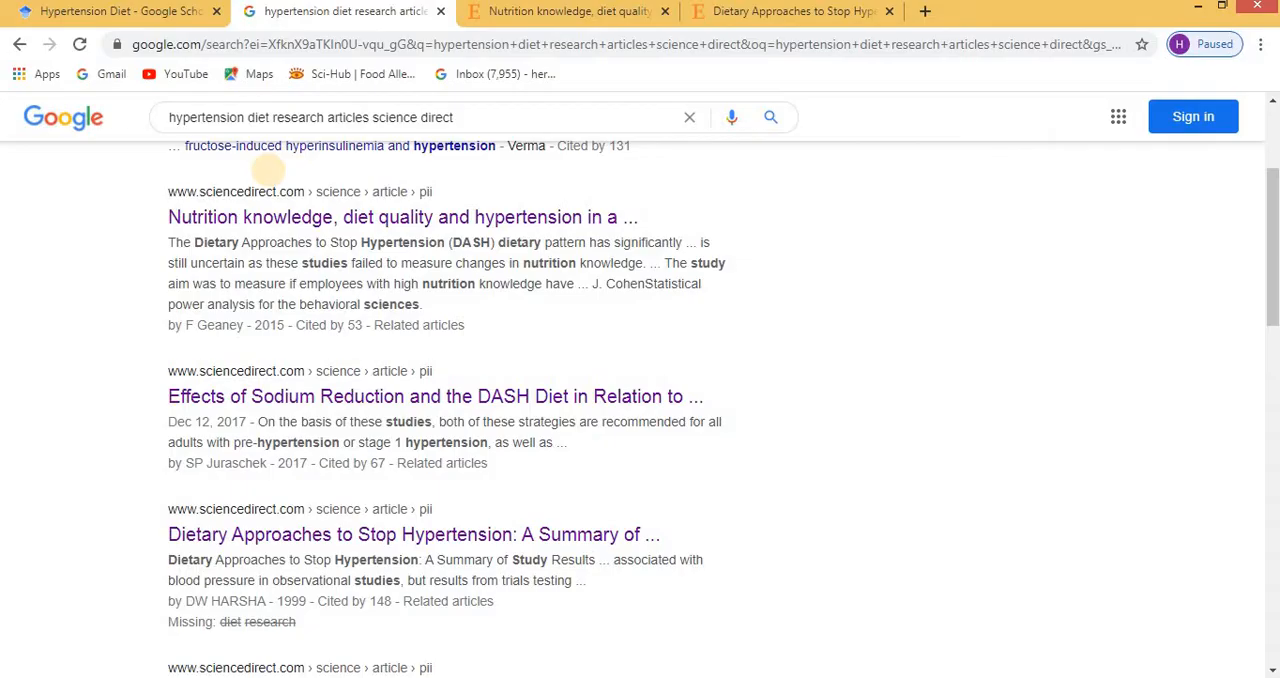
# Export the ScienceDirect article "Nutrition knowledge, diet quality and hypertension in a working population" as an RIS citation and open it in EndNote.
pyautogui.scroll(3, 275, 170)
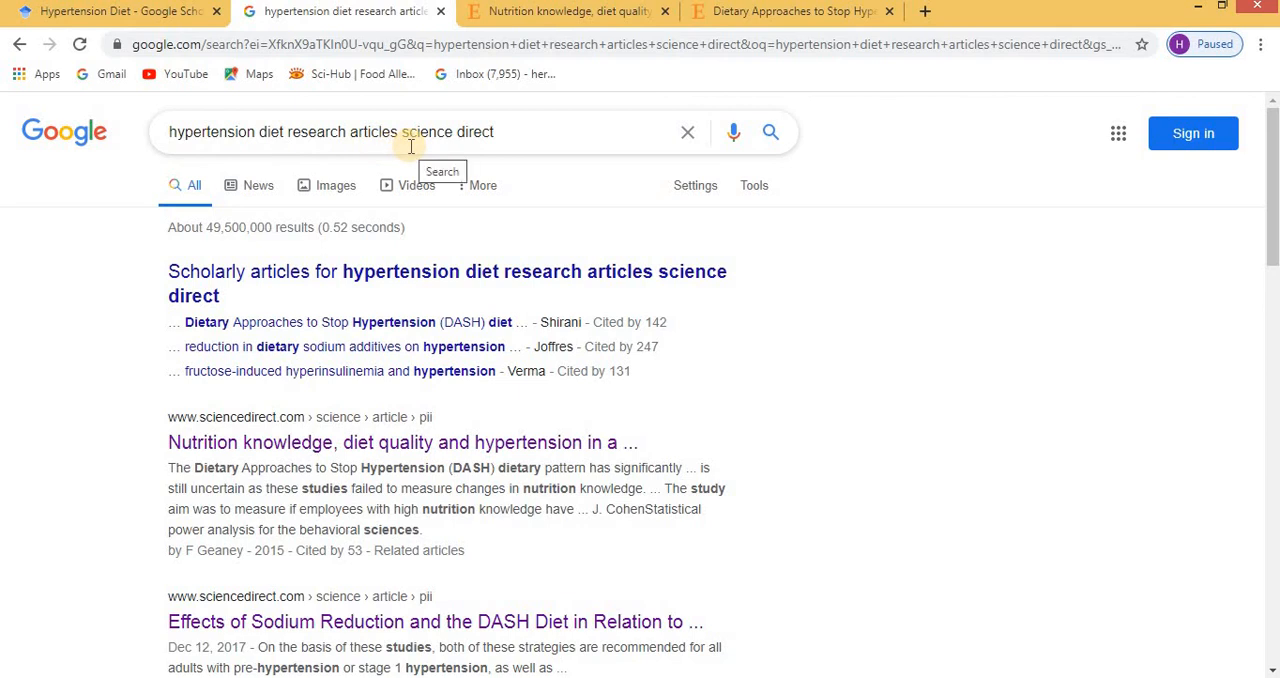
pyautogui.scroll(-3, 410, 146)
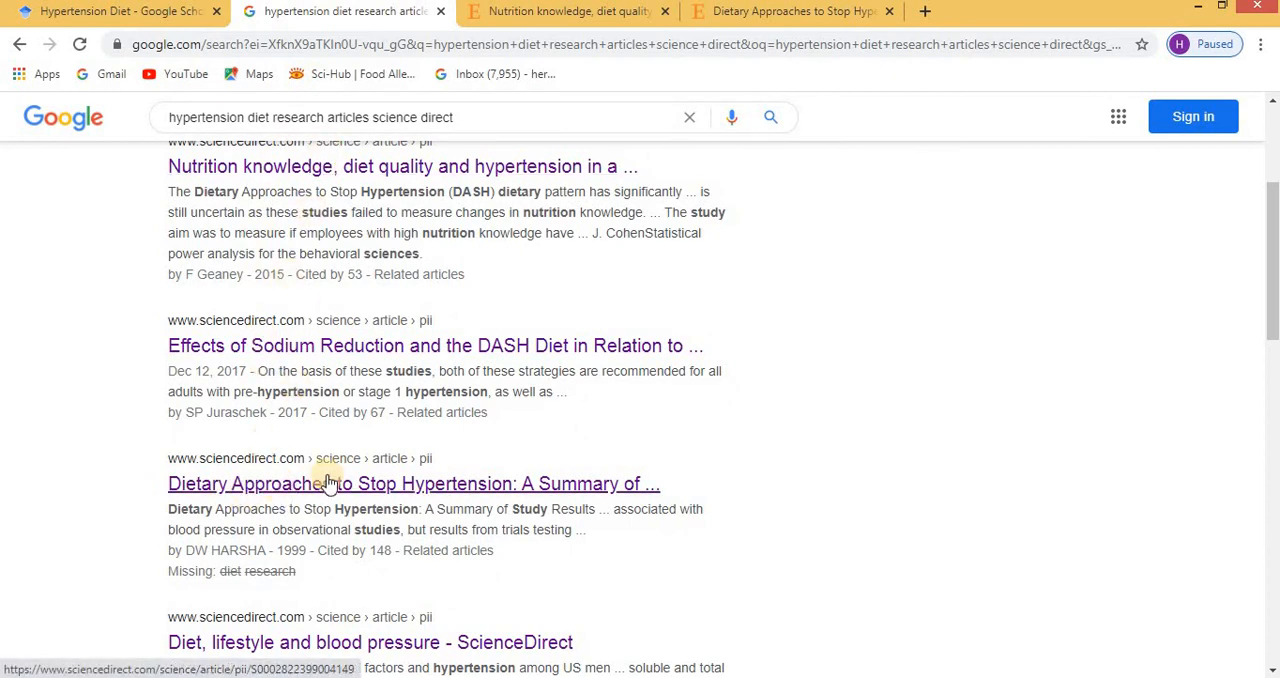
pyautogui.click(604, 16)
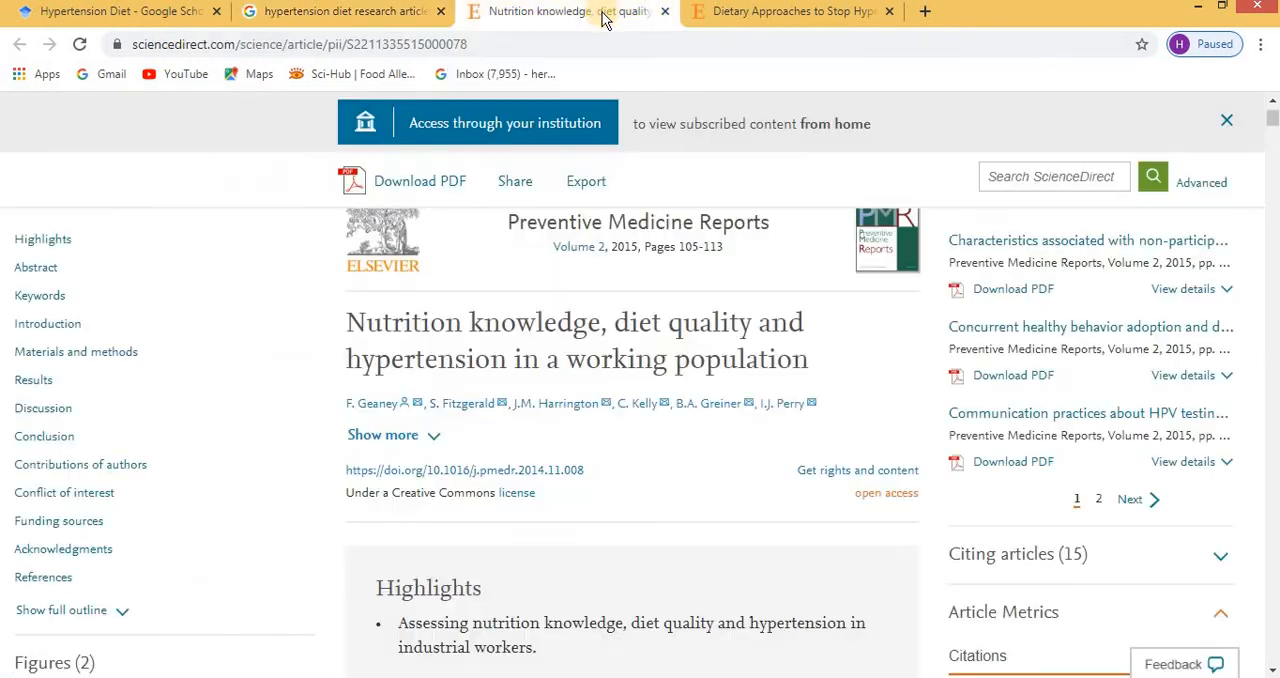
pyautogui.click(752, 12)
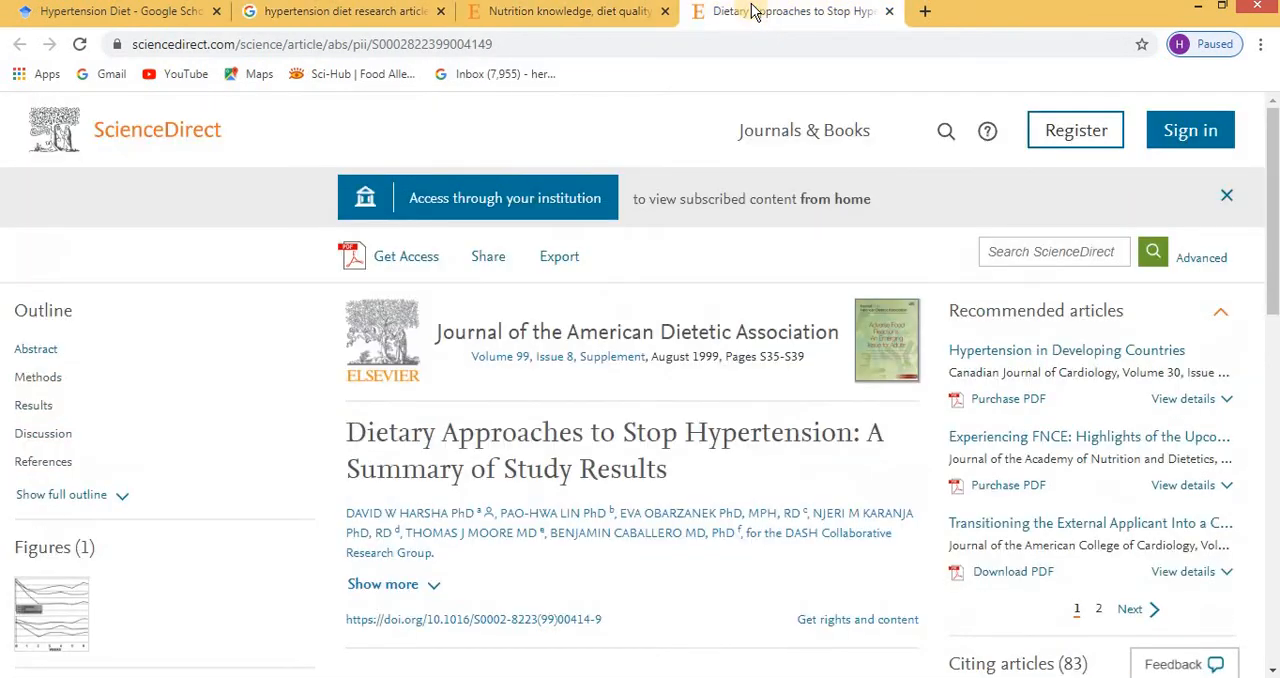
pyautogui.click(588, 14)
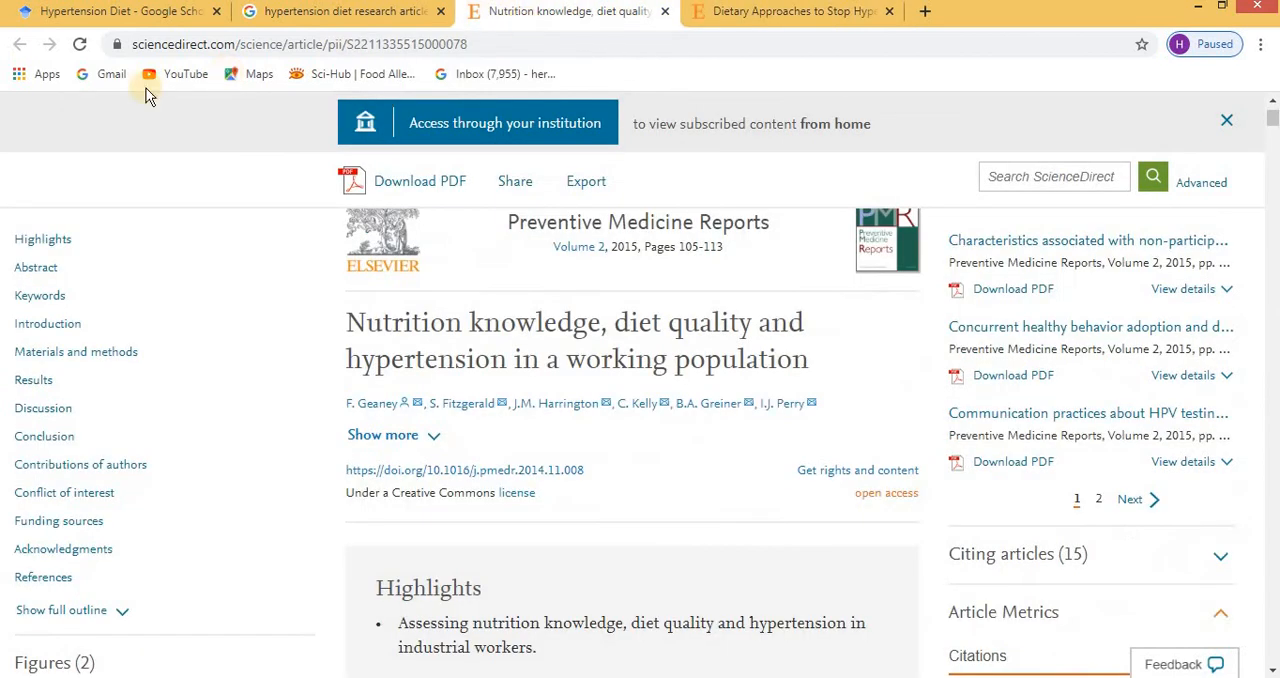
pyautogui.scroll(1, 315, 190)
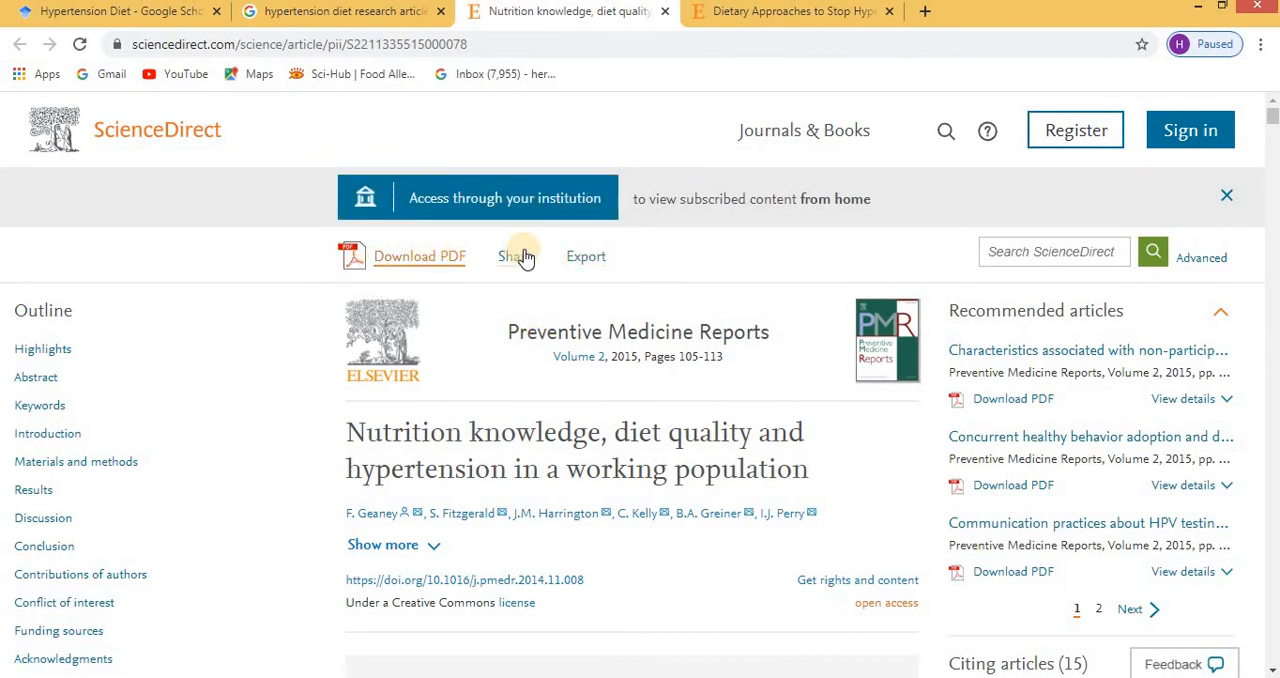
pyautogui.click(580, 258)
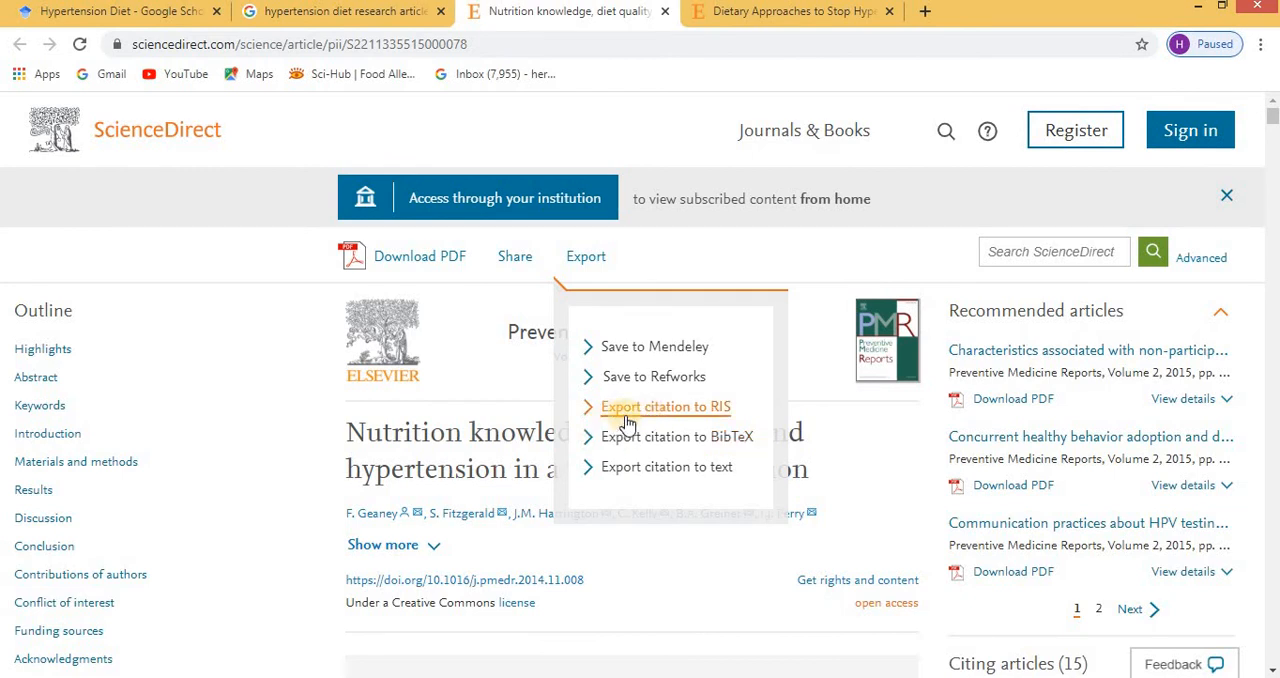
pyautogui.click(700, 412)
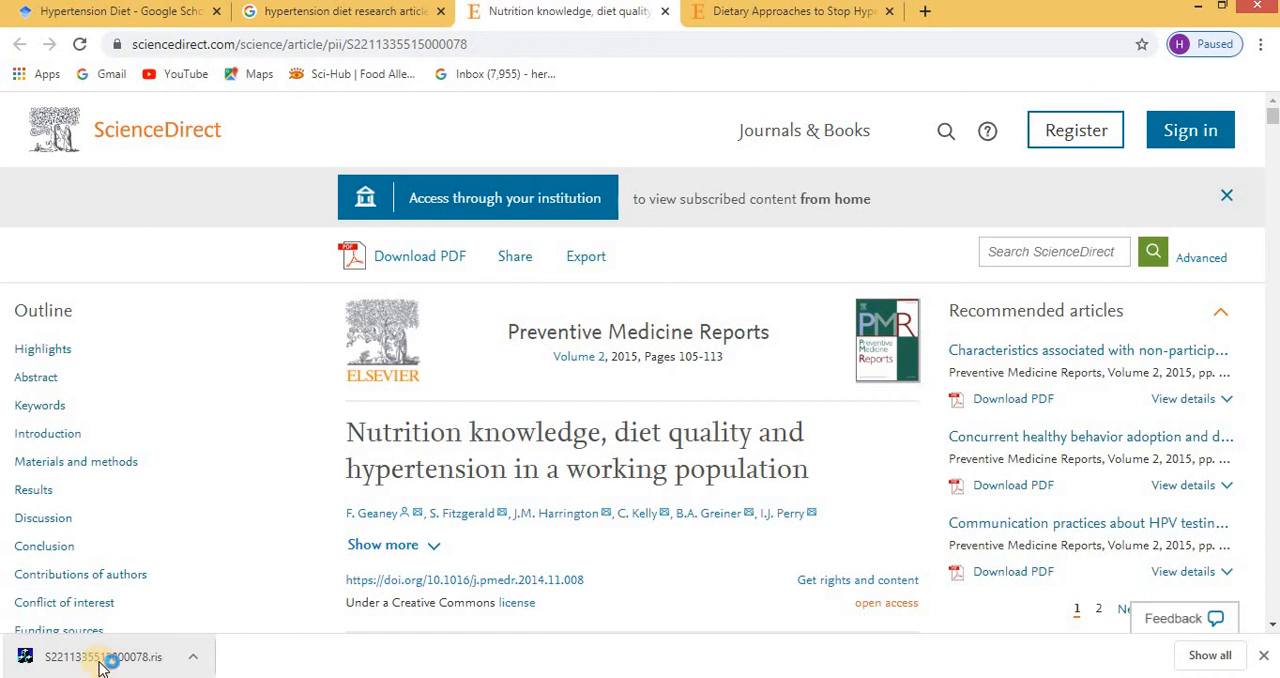
pyautogui.click(100, 657)
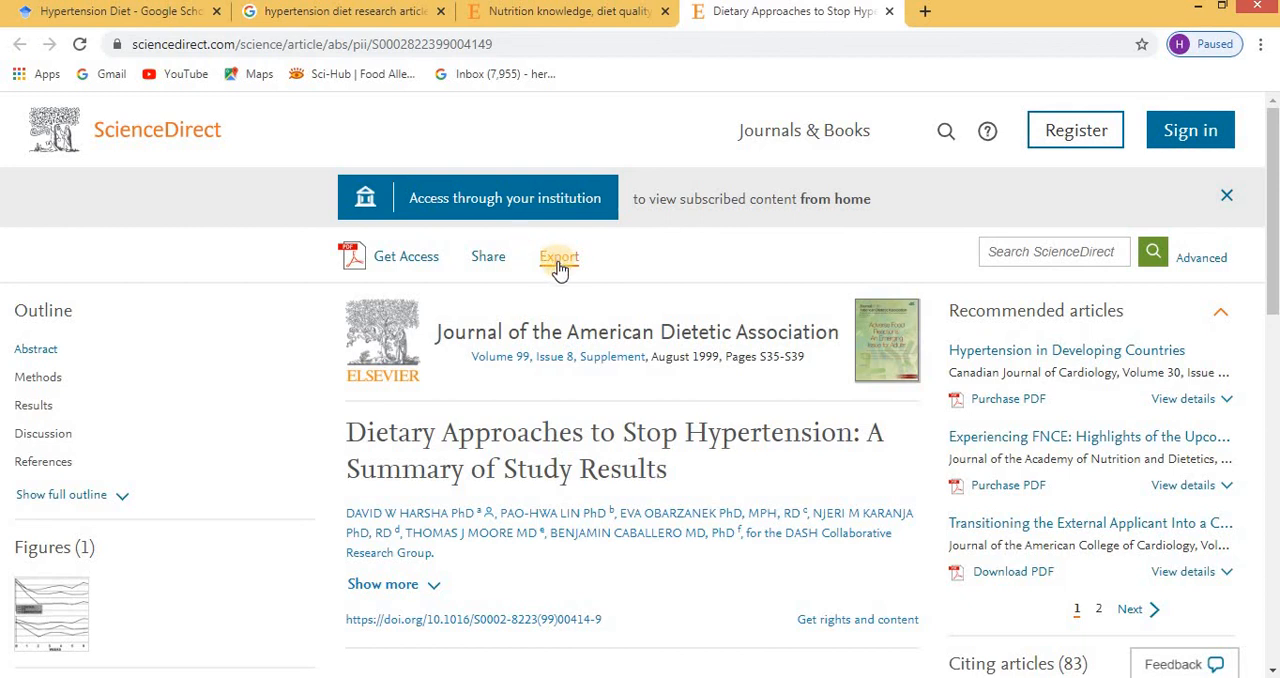
# Export the ScienceDirect article "Dietary Approaches to Stop Hypertension: A Summary of Study Results" as an RIS citation and open it in EndNote.
pyautogui.click(559, 262)
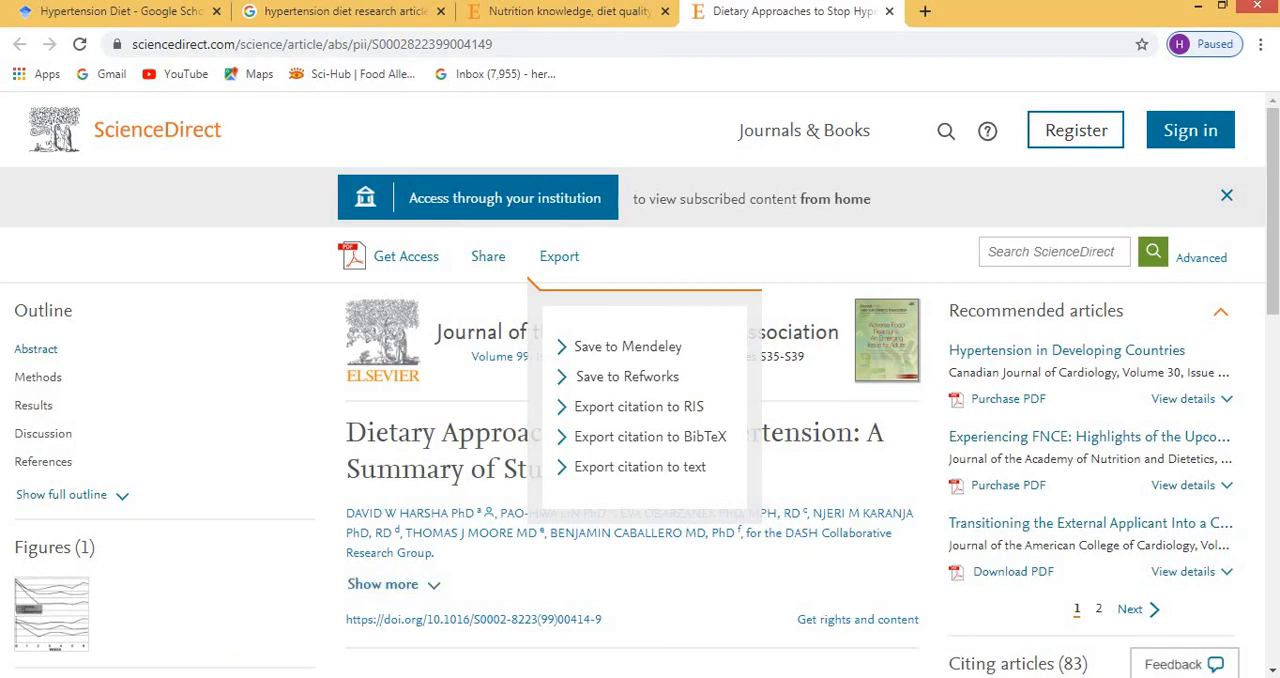
pyautogui.hotkey('alt', 'Tab')
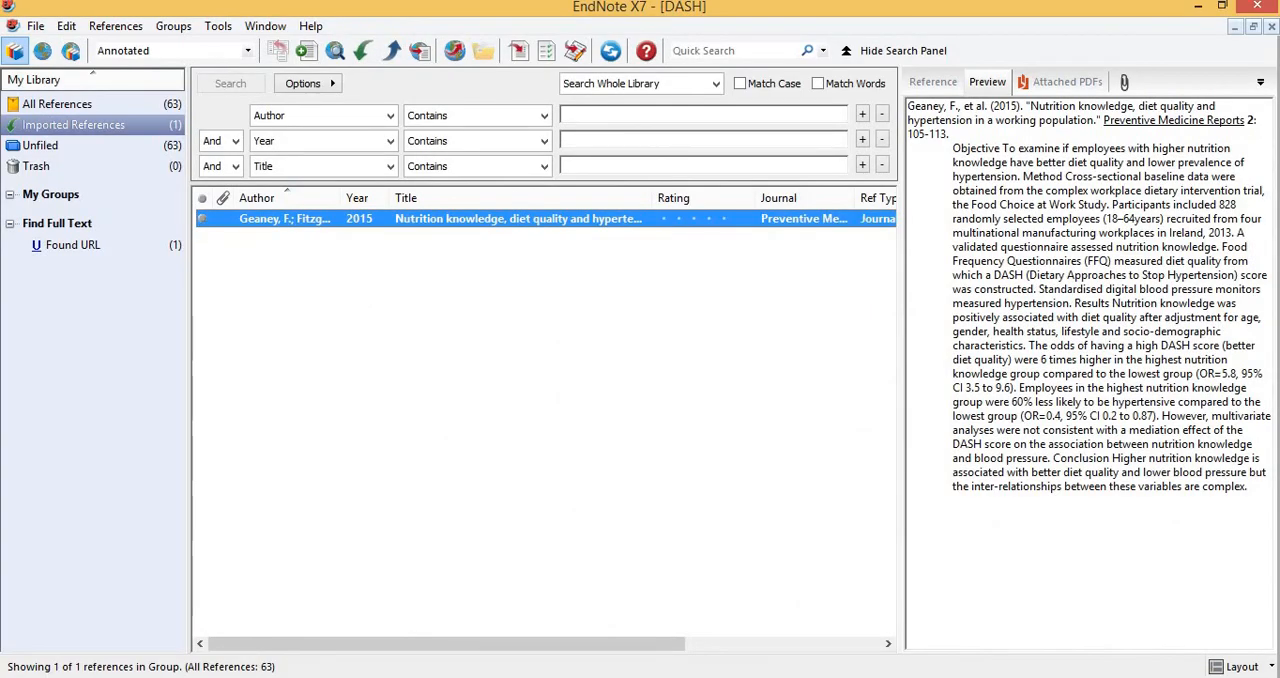
pyautogui.hotkey('alt', 'Tab')
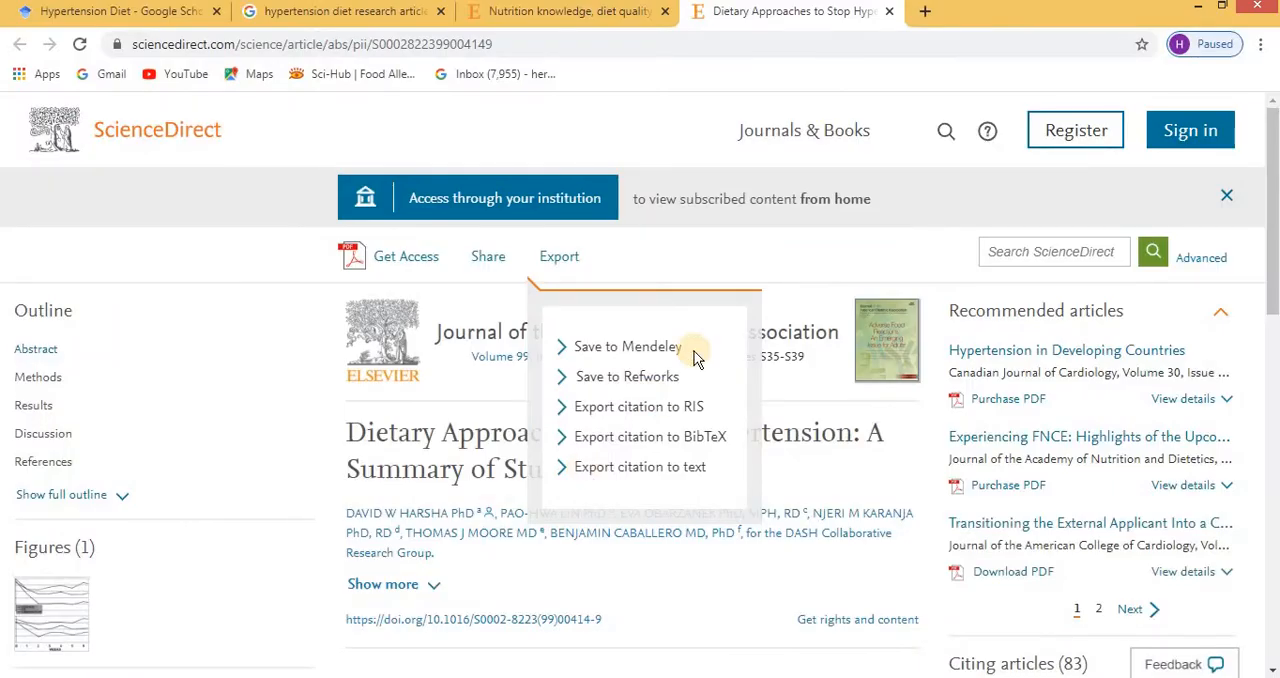
pyautogui.click(612, 408)
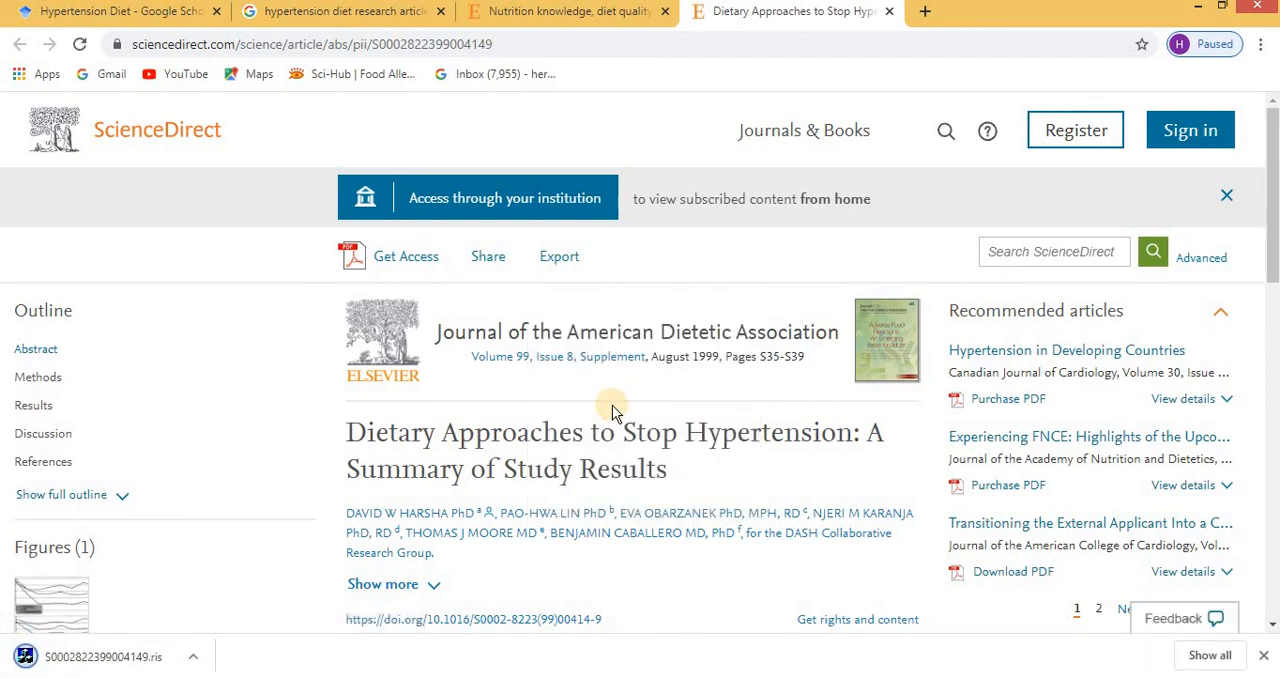
pyautogui.click(97, 657)
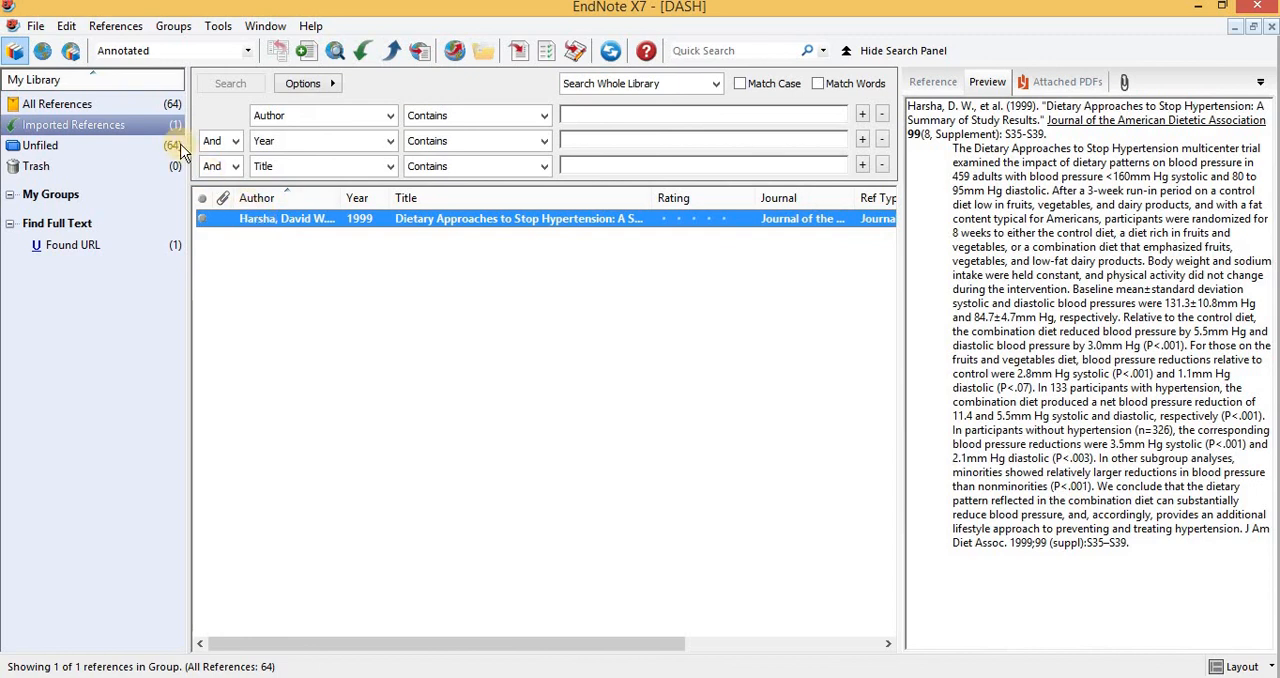
# Show all references in the DASH library, and switch to the Library document in Microsoft Word.
pyautogui.click(166, 104)
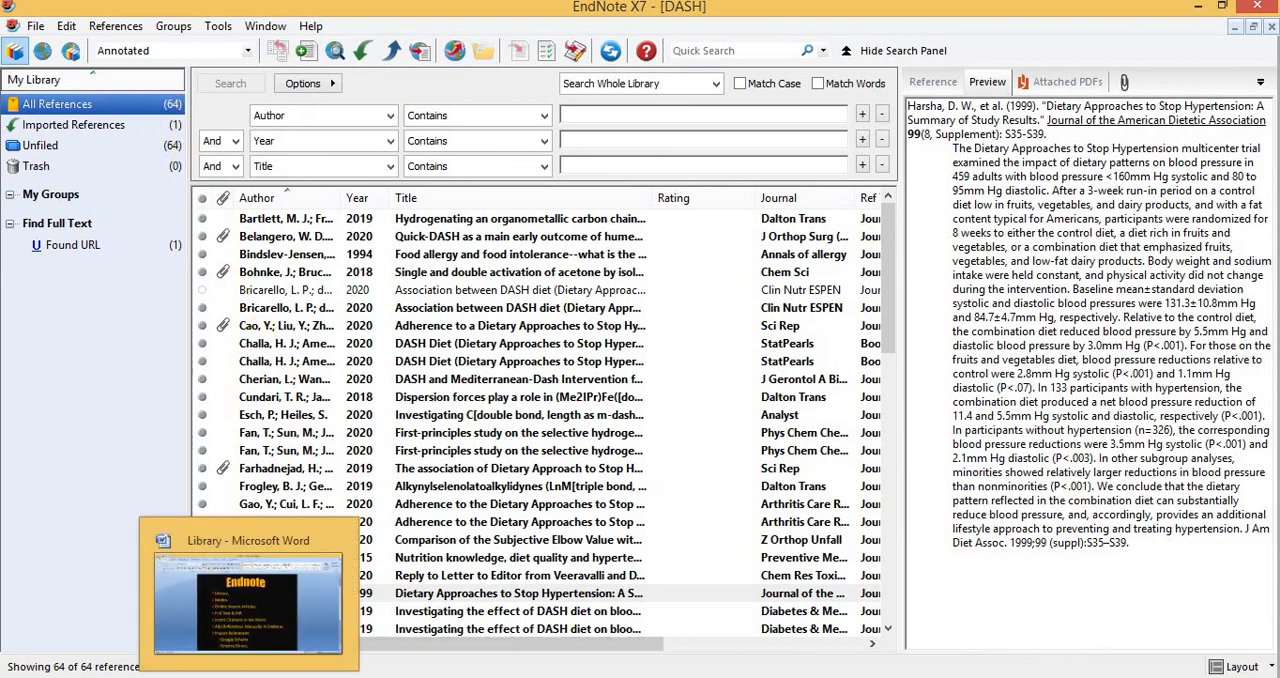
pyautogui.click(248, 677)
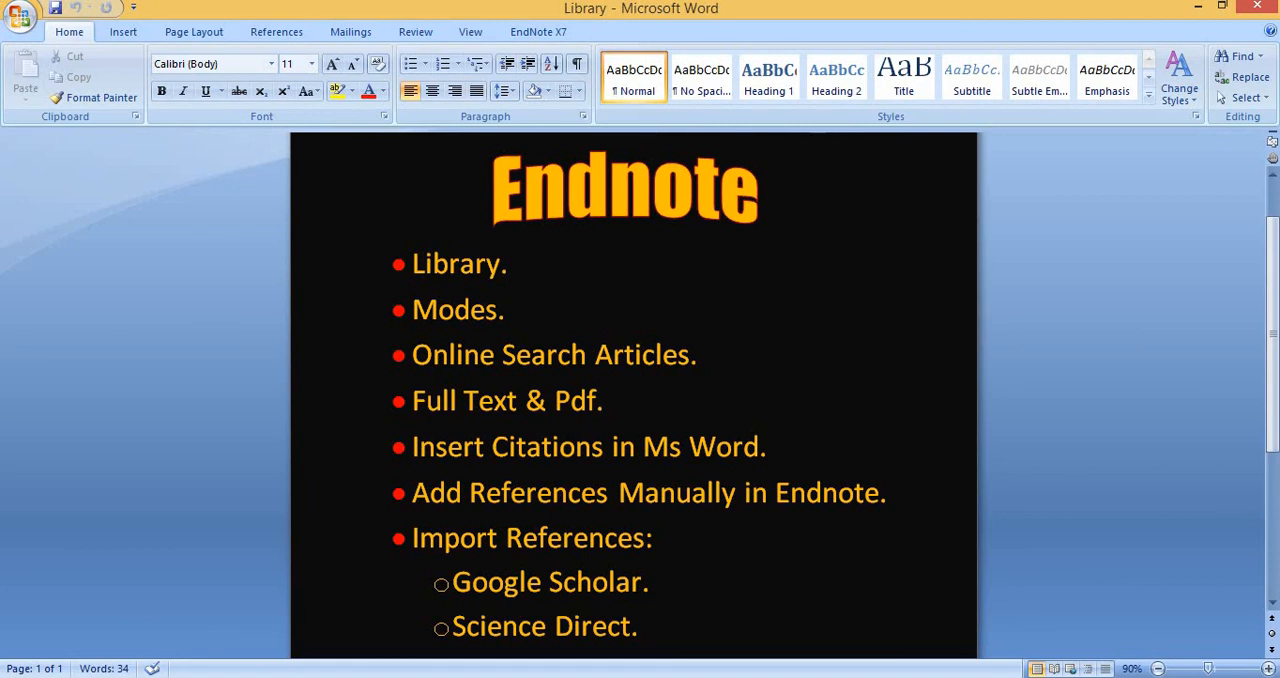
pyautogui.click(474, 198)
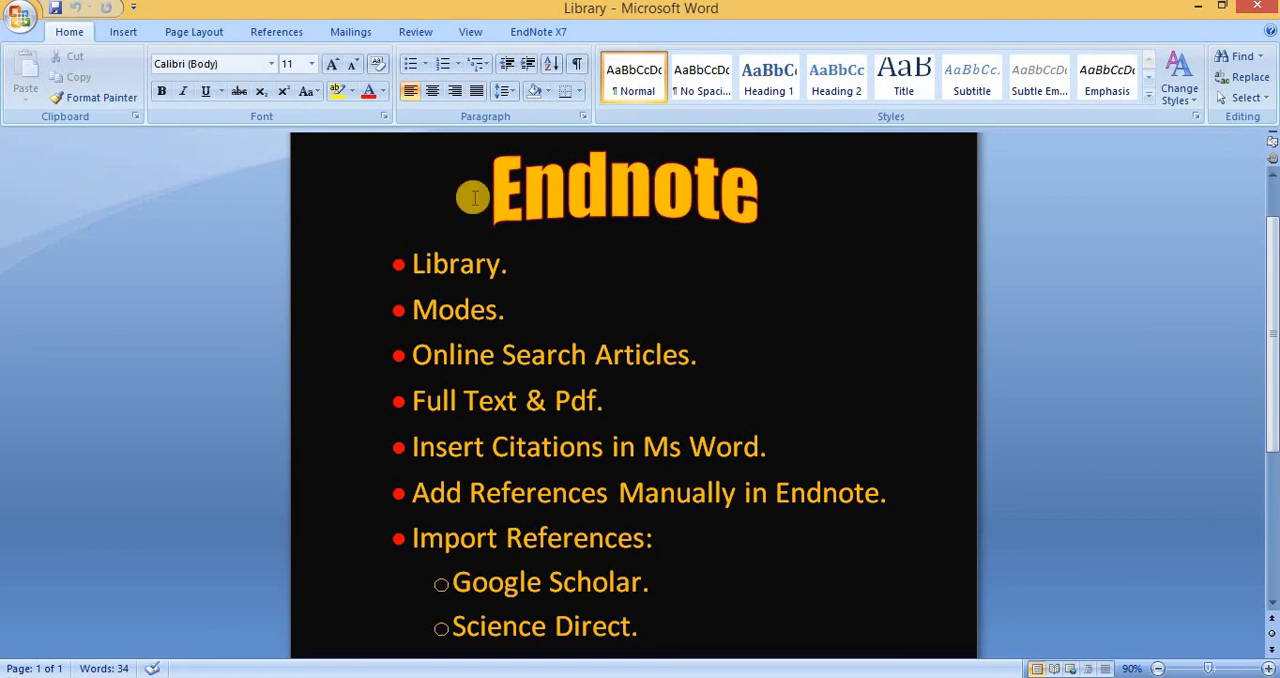